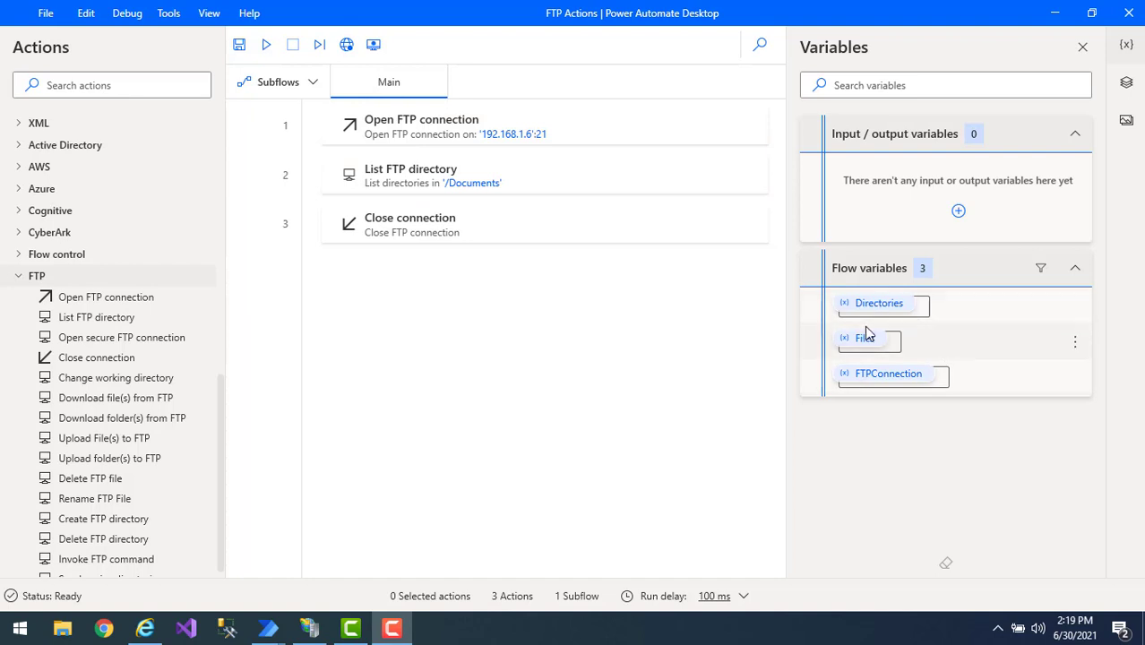
Step: Add Open FTP connection, List FTP directory (/Documents) and Close connection to the Main flow
{"action": "left_click_drag", "start_coordinate": [865, 338], "coordinate": [866, 351]}
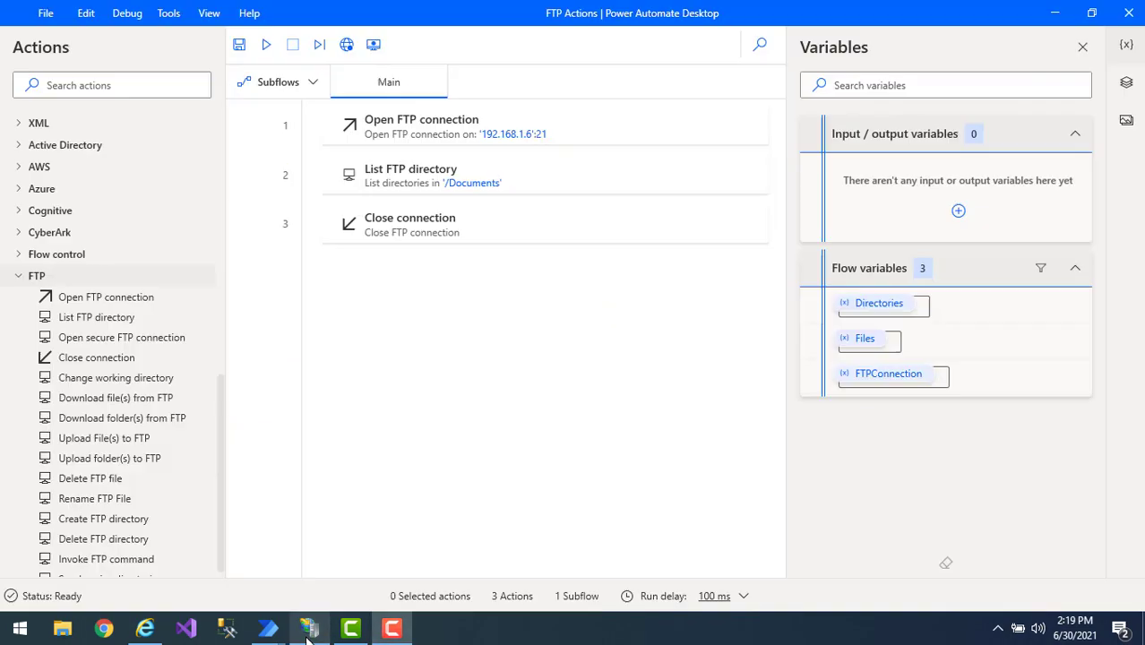
Step: Open the WinFTP site's Advanced Settings through Manage FTP Site in IIS Manager
{"action": "left_click", "coordinate": [309, 630]}
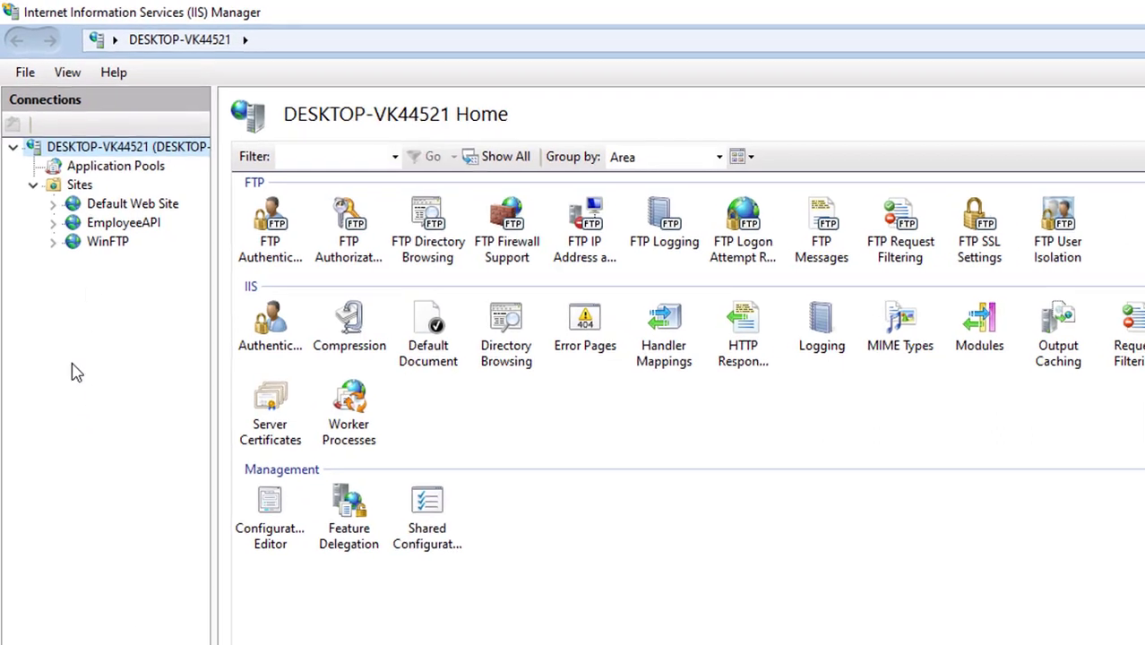
{"action": "left_click", "coordinate": [103, 243]}
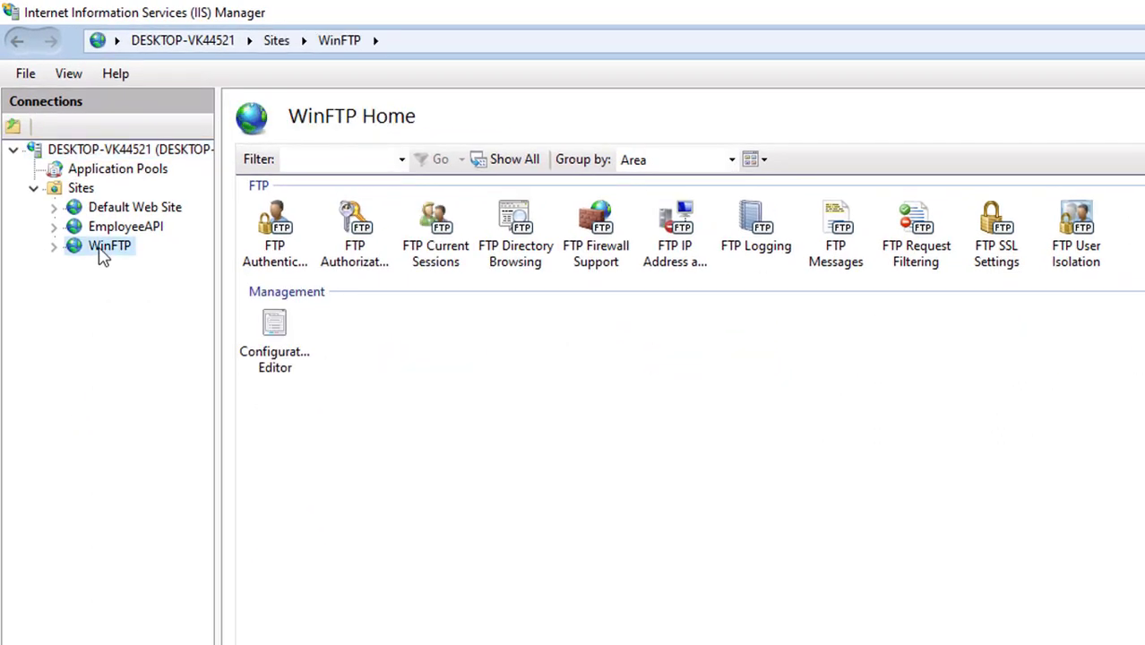
{"action": "right_click", "coordinate": [102, 254]}
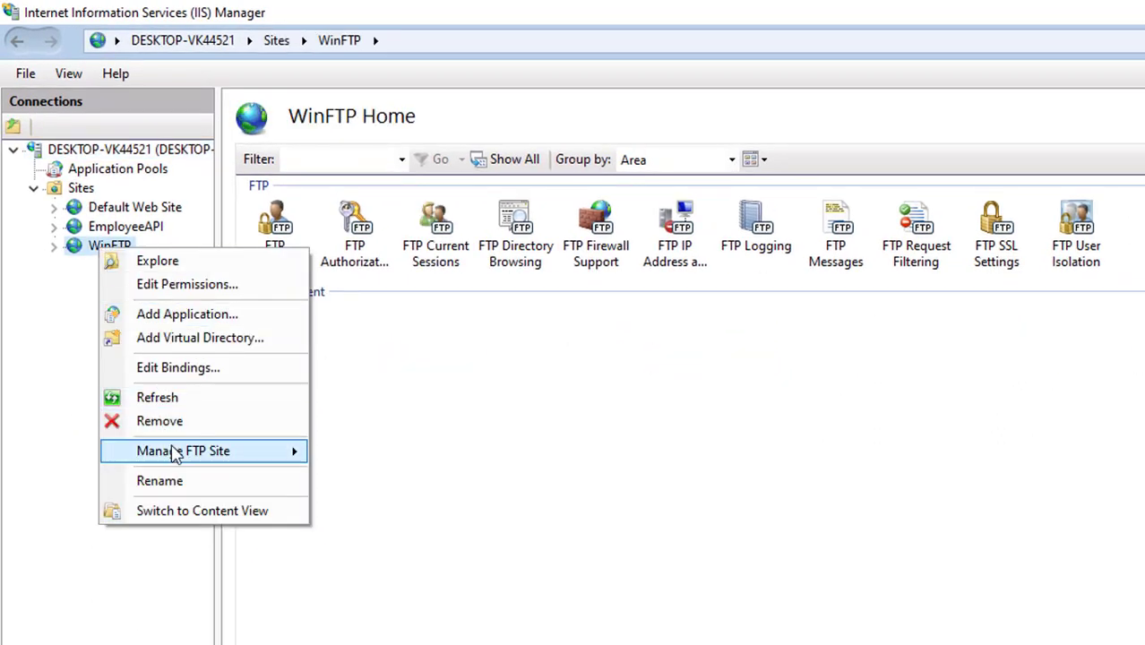
{"action": "mouse_move", "coordinate": [174, 453]}
{"action": "left_click", "coordinate": [398, 531]}
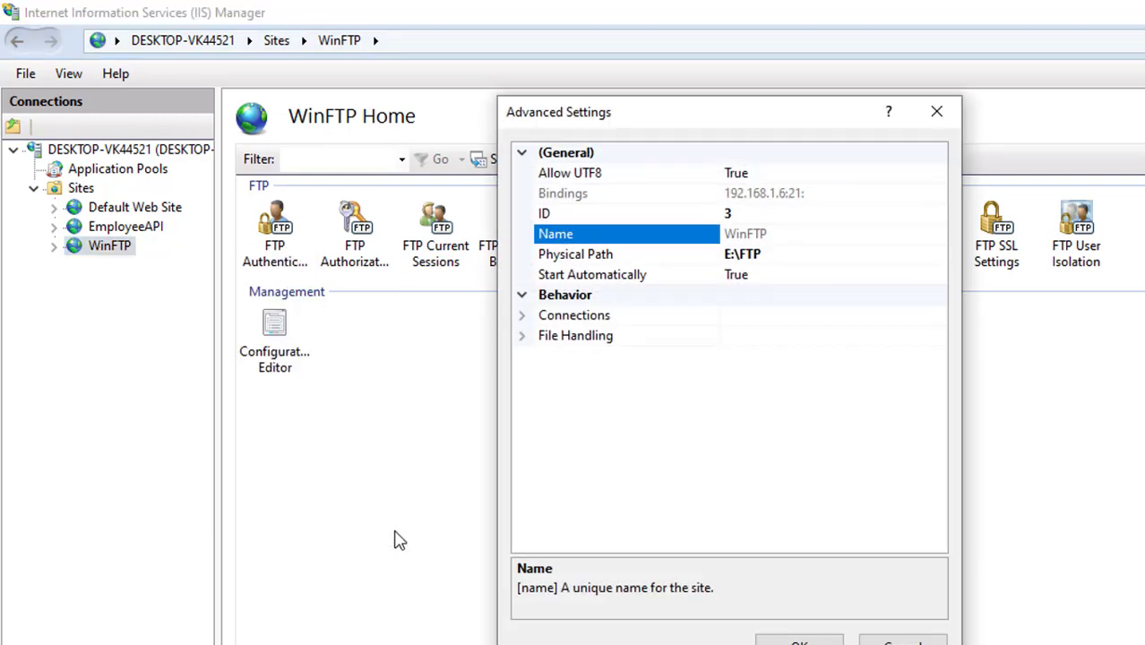
Step: Select the whole Physical Path value, E:\FTP
{"action": "left_click", "coordinate": [609, 259]}
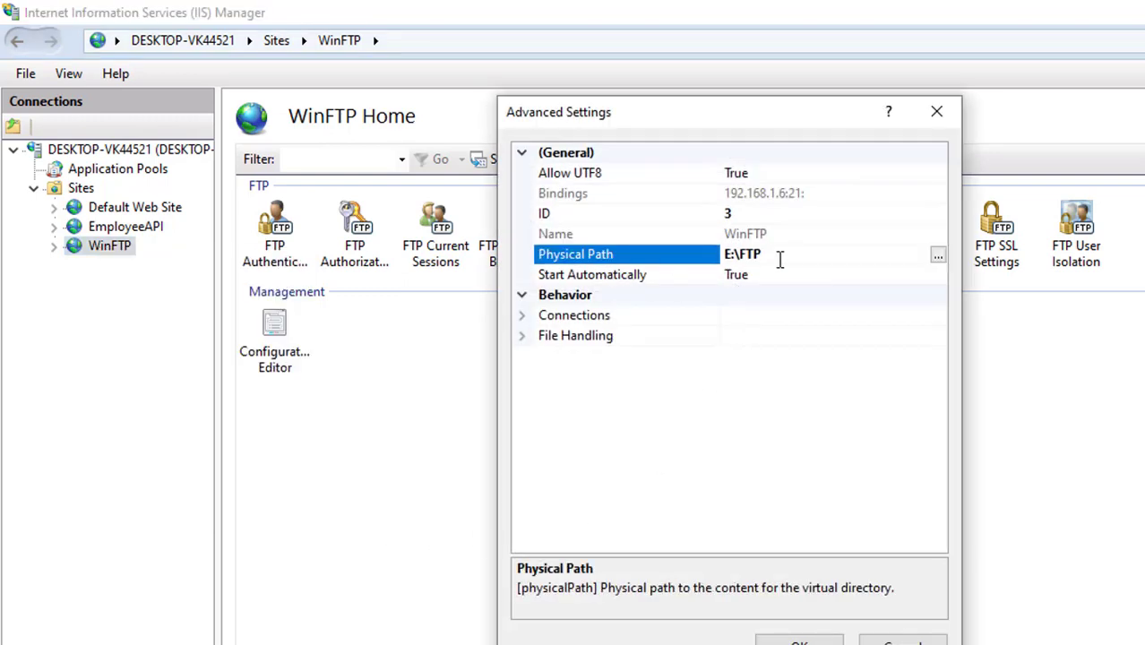
{"action": "left_click_drag", "start_coordinate": [781, 256], "coordinate": [721, 251]}
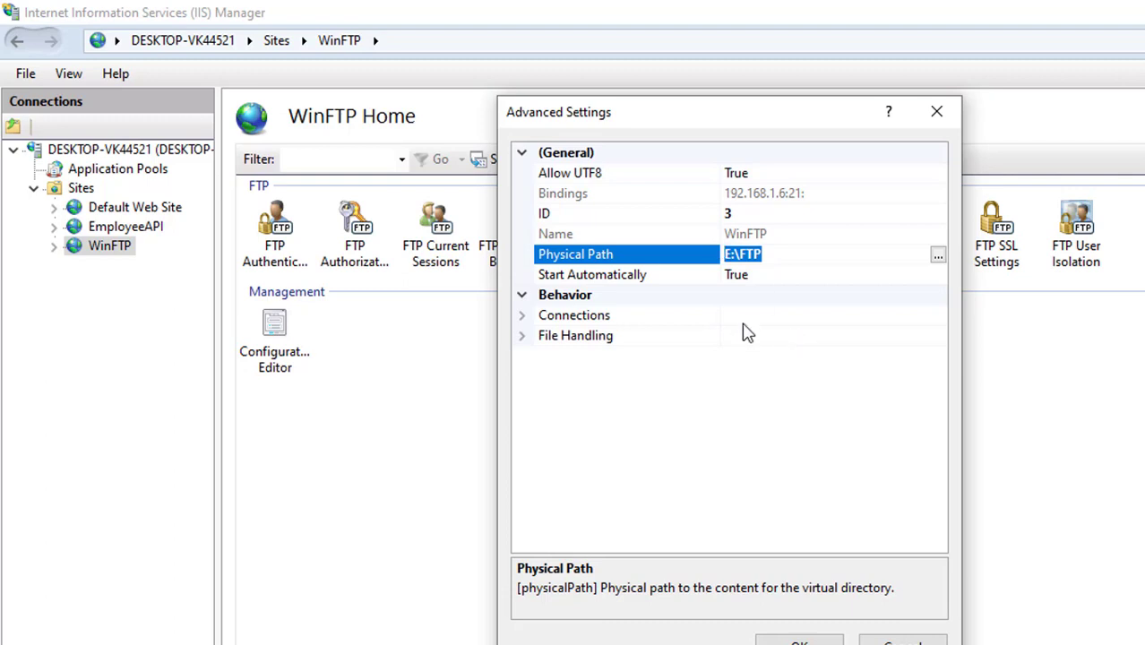
{"action": "left_click_drag", "start_coordinate": [779, 256], "coordinate": [721, 253]}
{"action": "key", "text": "ctrl+c"}
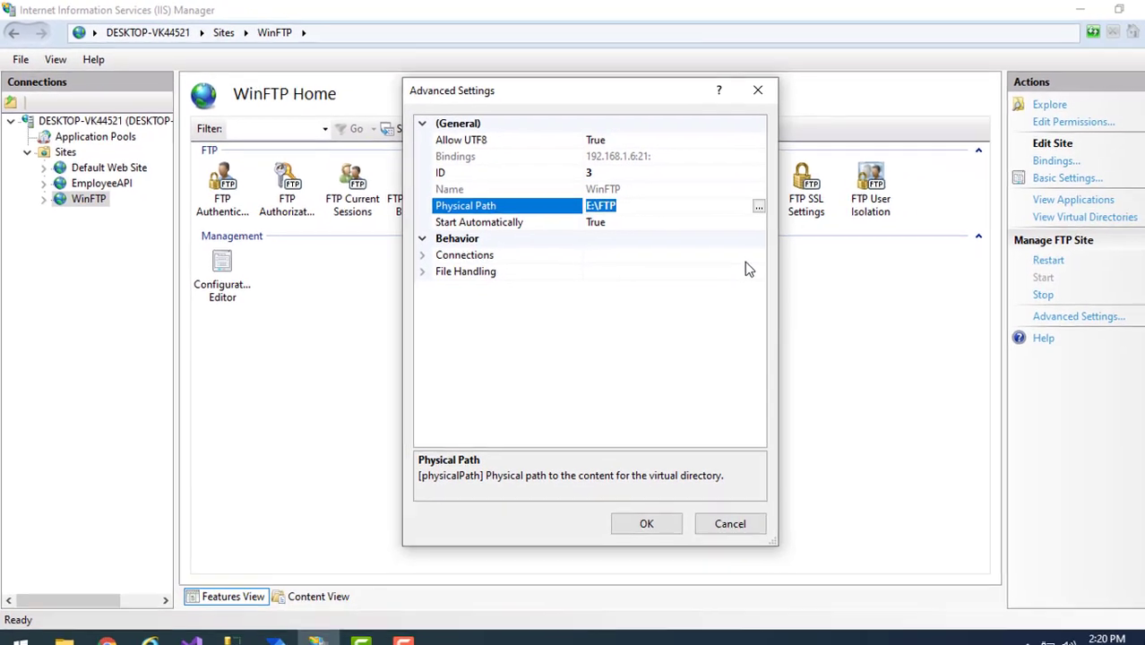
Step: Open the E:\FTP folder in File Explorer from the Run prompt
{"action": "key", "text": "super+r"}
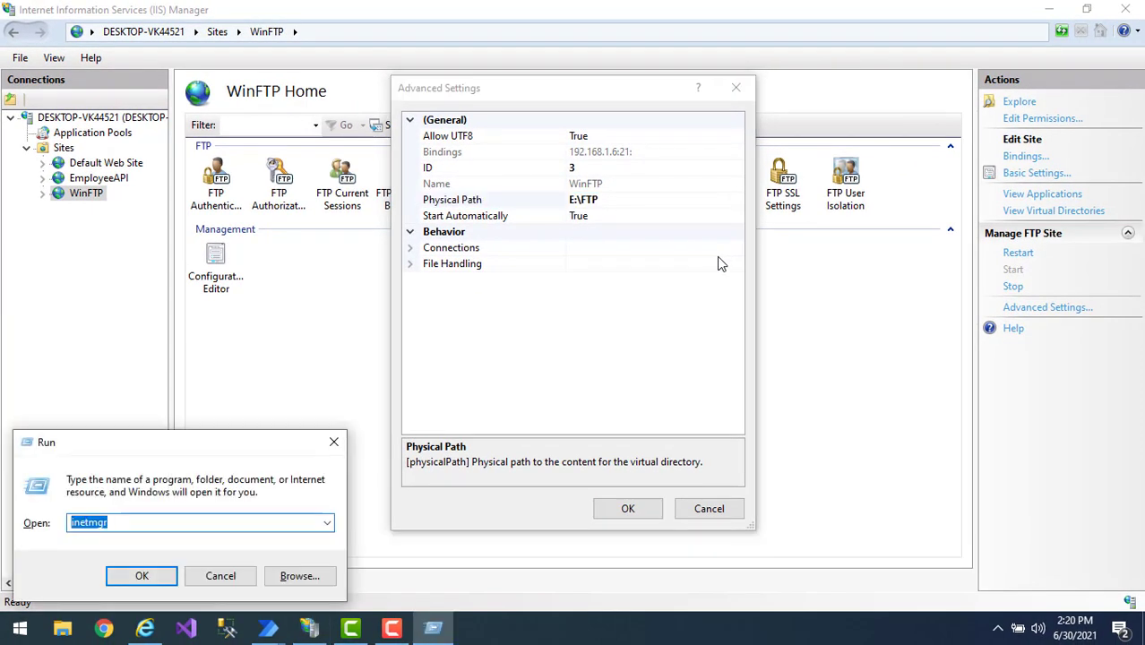
{"action": "key", "text": "ctrl+v"}
{"action": "key", "text": "Return"}
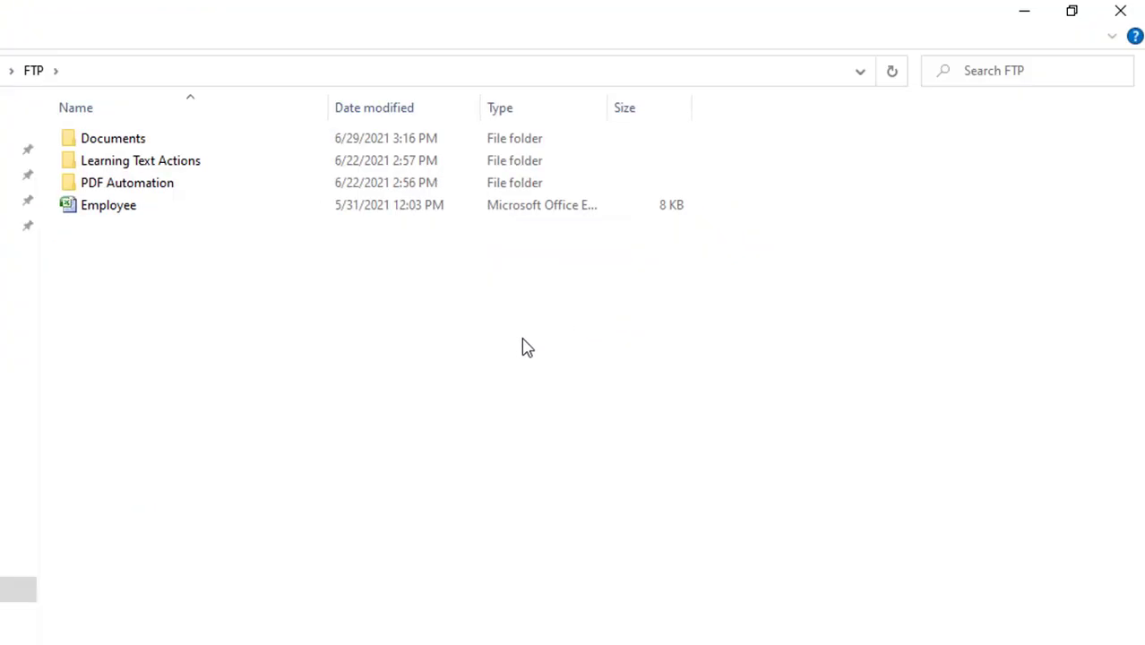
{"action": "left_click", "coordinate": [114, 167]}
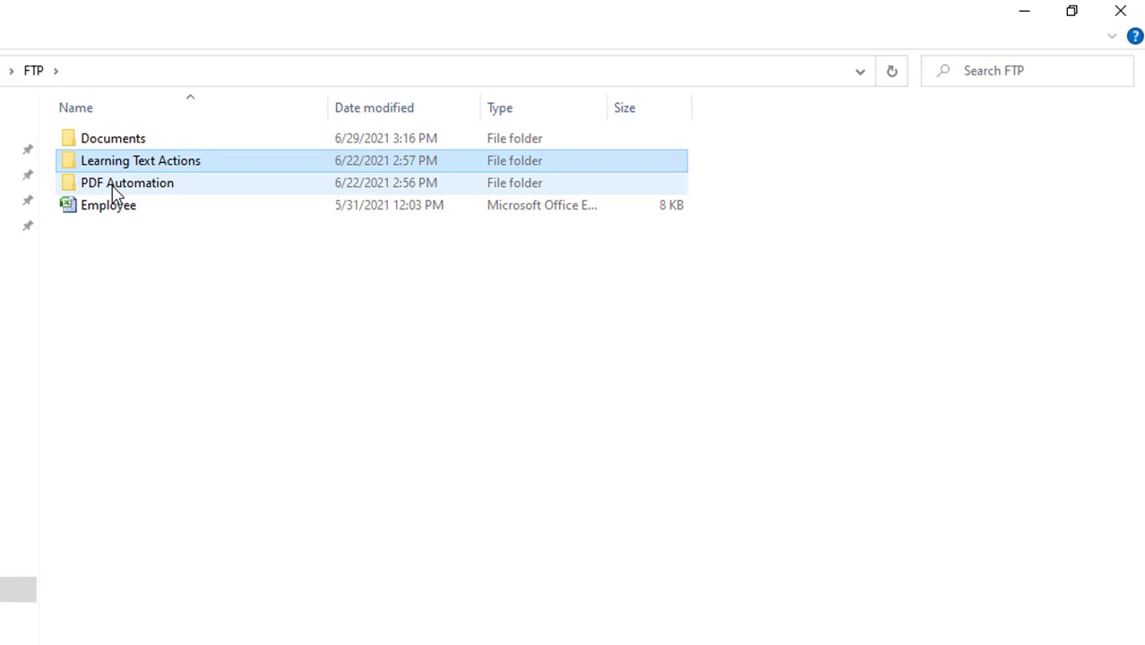
{"action": "left_click", "coordinate": [114, 192]}
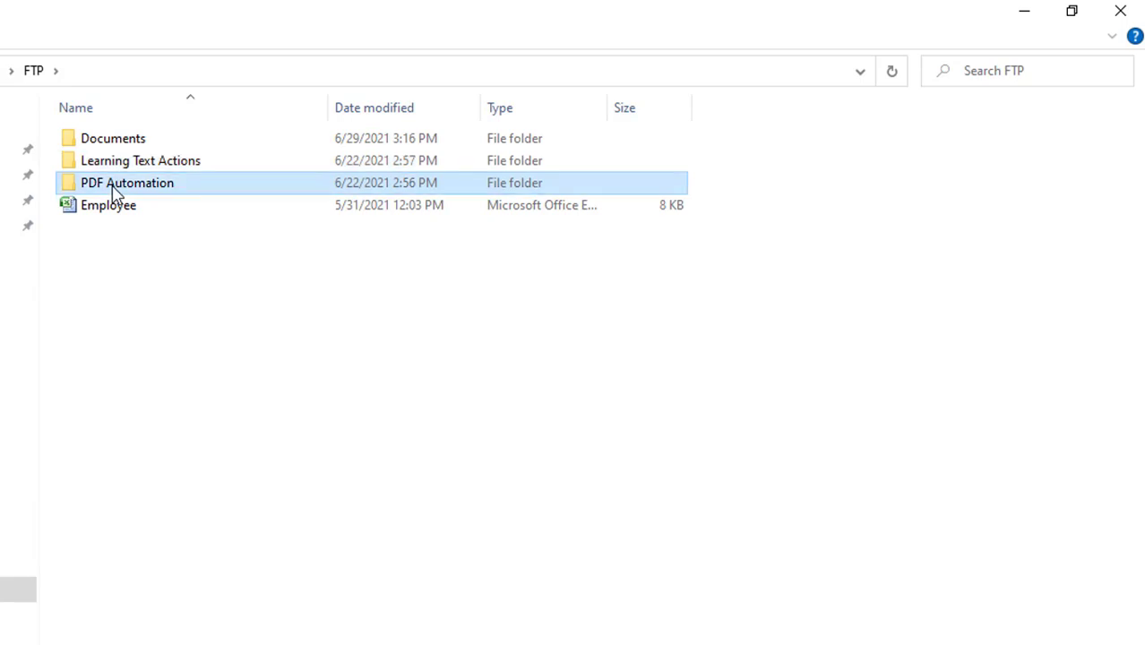
Step: Create new folders Project1 and Project2 inside E:\FTP
{"action": "right_click", "coordinate": [117, 272]}
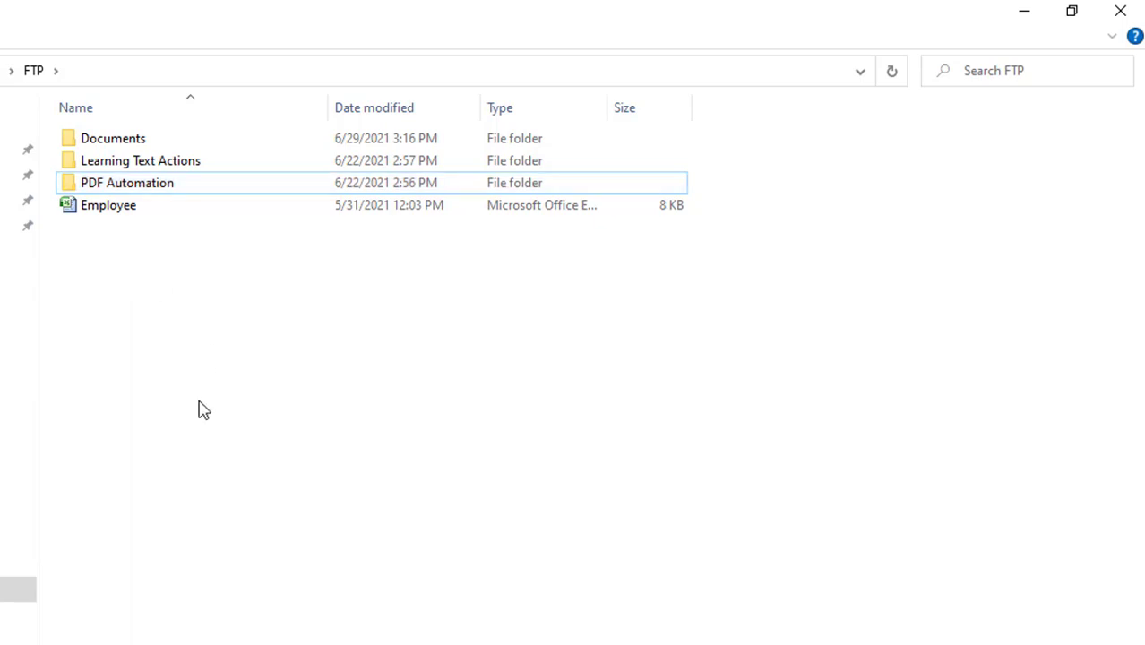
{"action": "mouse_move", "coordinate": [179, 529]}
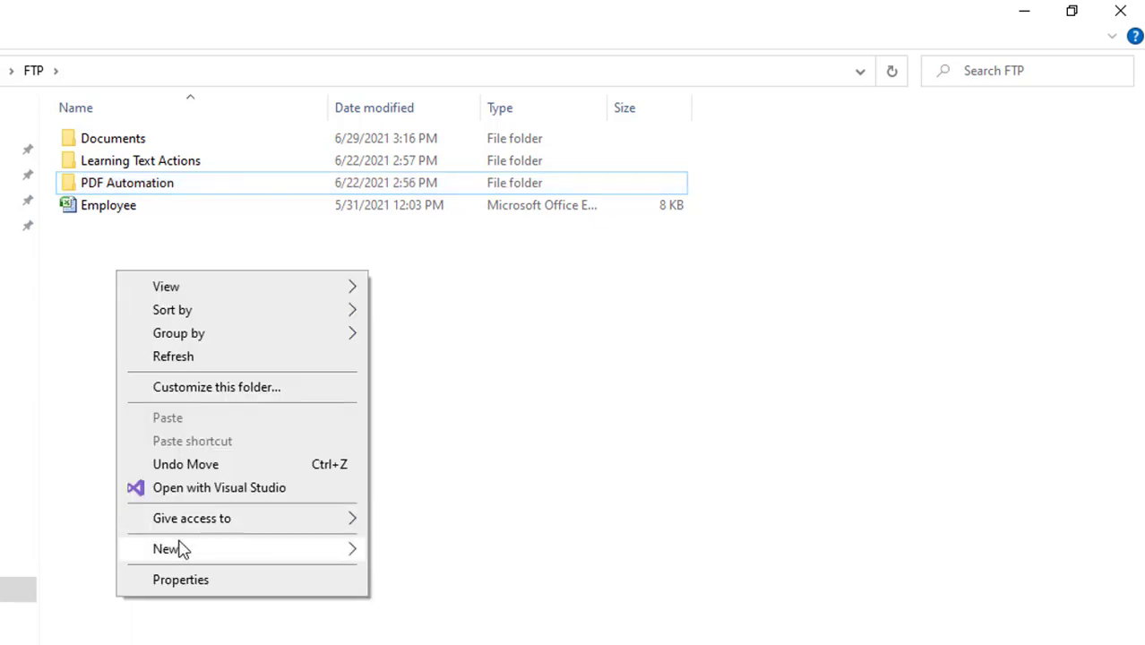
{"action": "mouse_move", "coordinate": [180, 548]}
{"action": "left_click", "coordinate": [413, 552]}
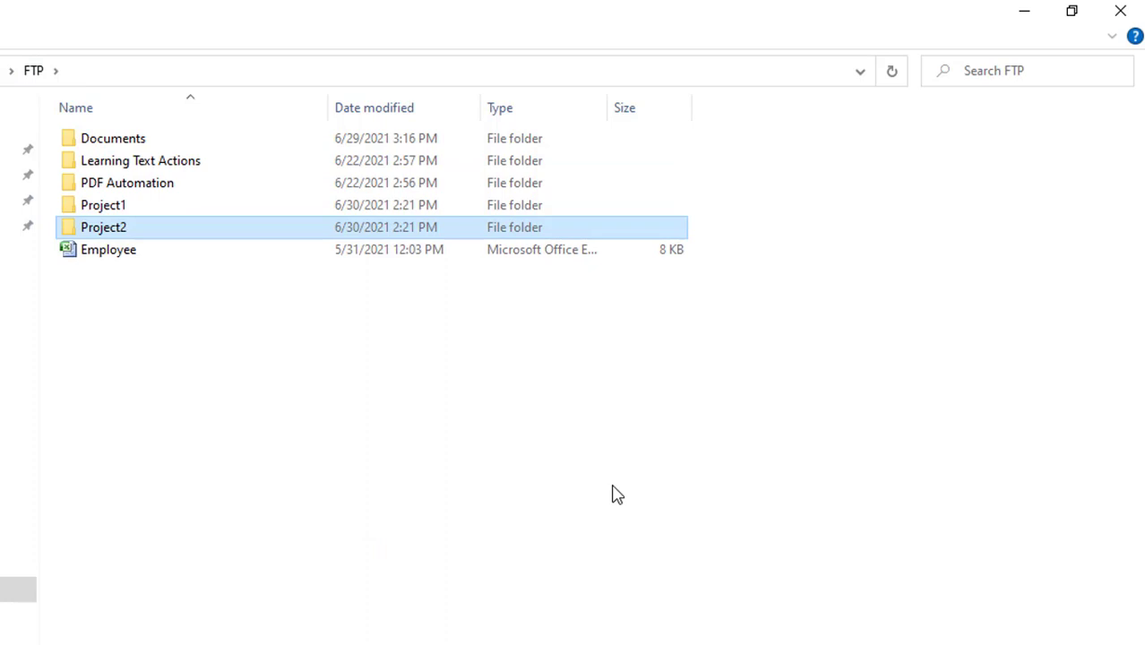
{"action": "left_click", "coordinate": [118, 212]}
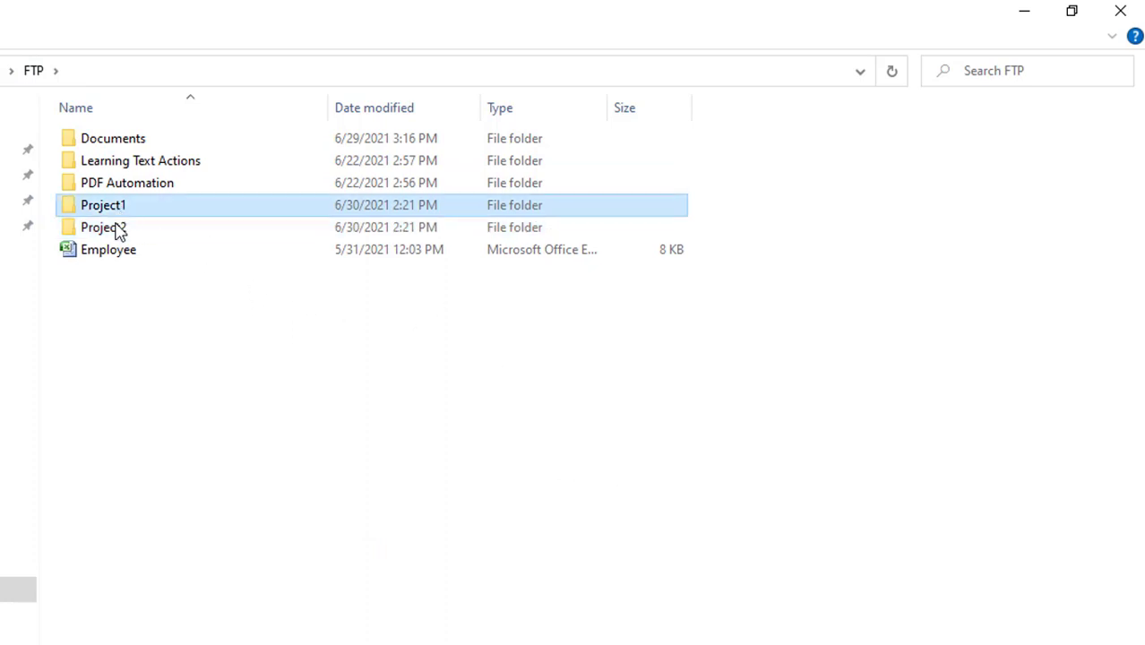
{"action": "left_click", "coordinate": [109, 234]}
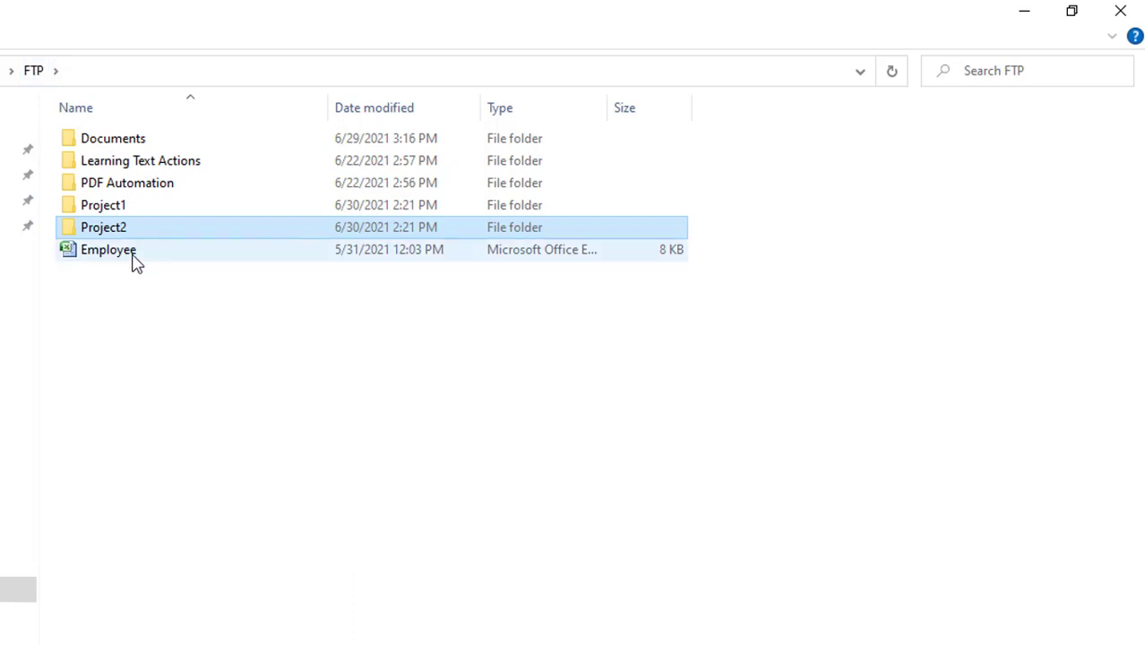
{"action": "left_click", "coordinate": [120, 207]}
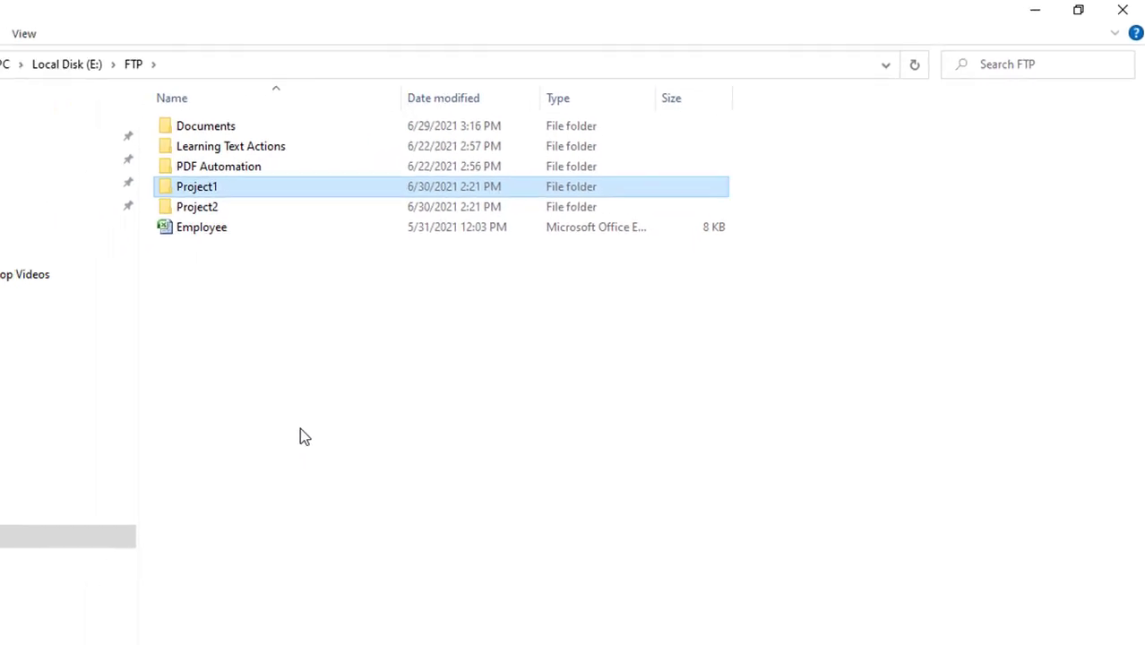
{"action": "left_click", "coordinate": [265, 627]}
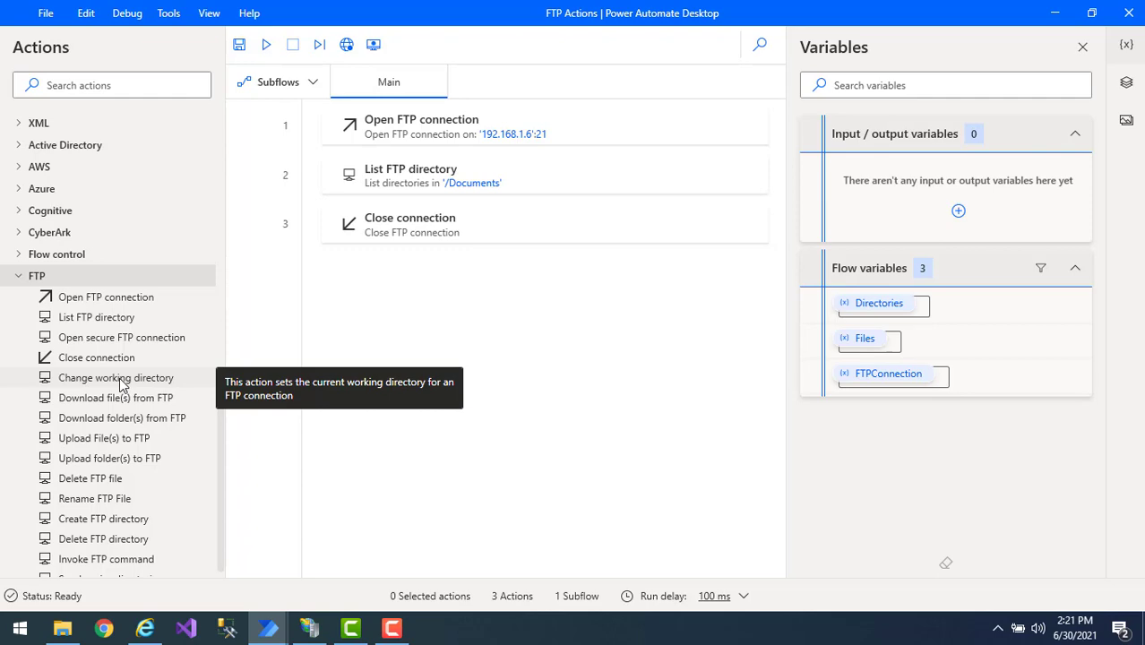
Step: Insert a Change working directory action below Open FTP connection, using %FTPConnection%
{"action": "left_click_drag", "start_coordinate": [121, 384], "coordinate": [389, 188]}
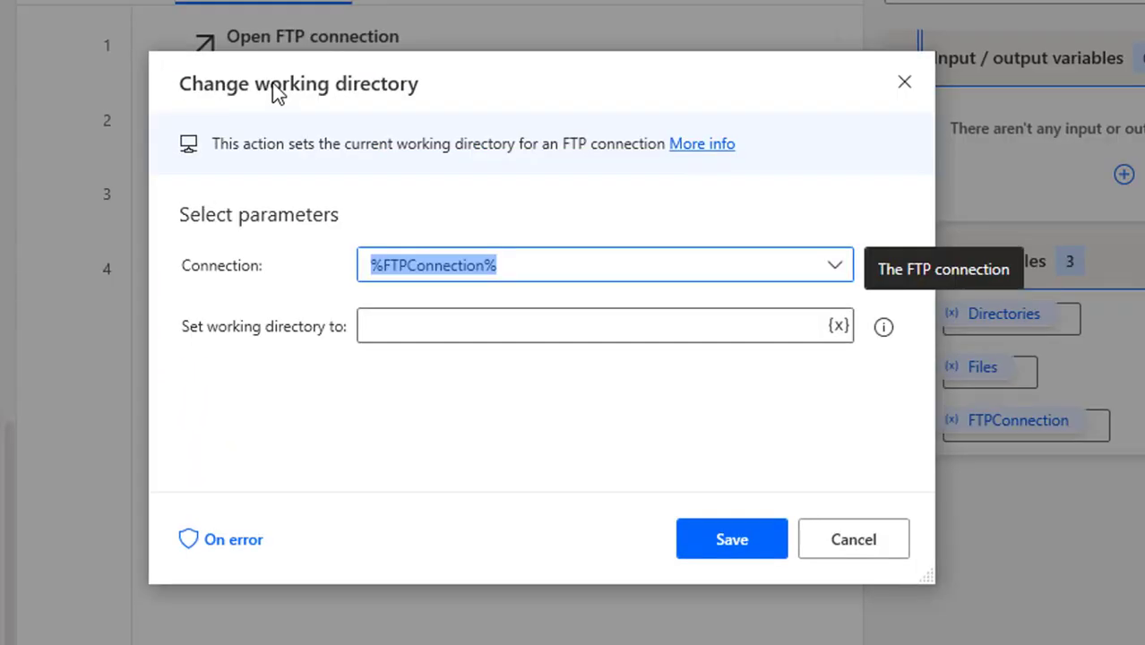
{"action": "left_click", "coordinate": [425, 266]}
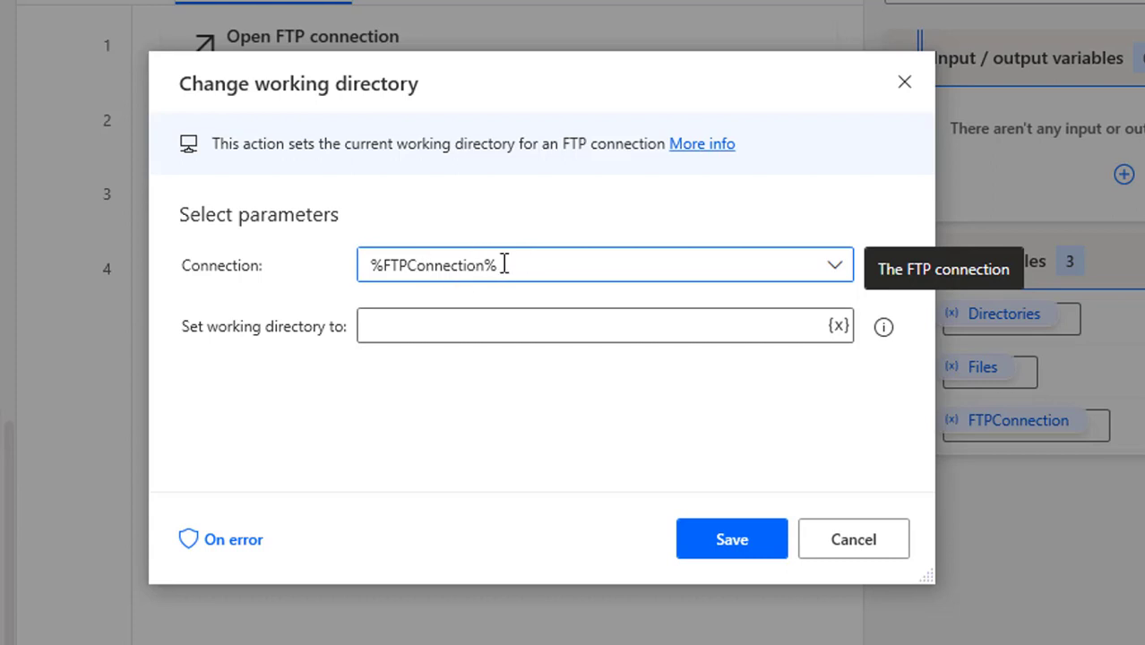
{"action": "left_click", "coordinate": [381, 327]}
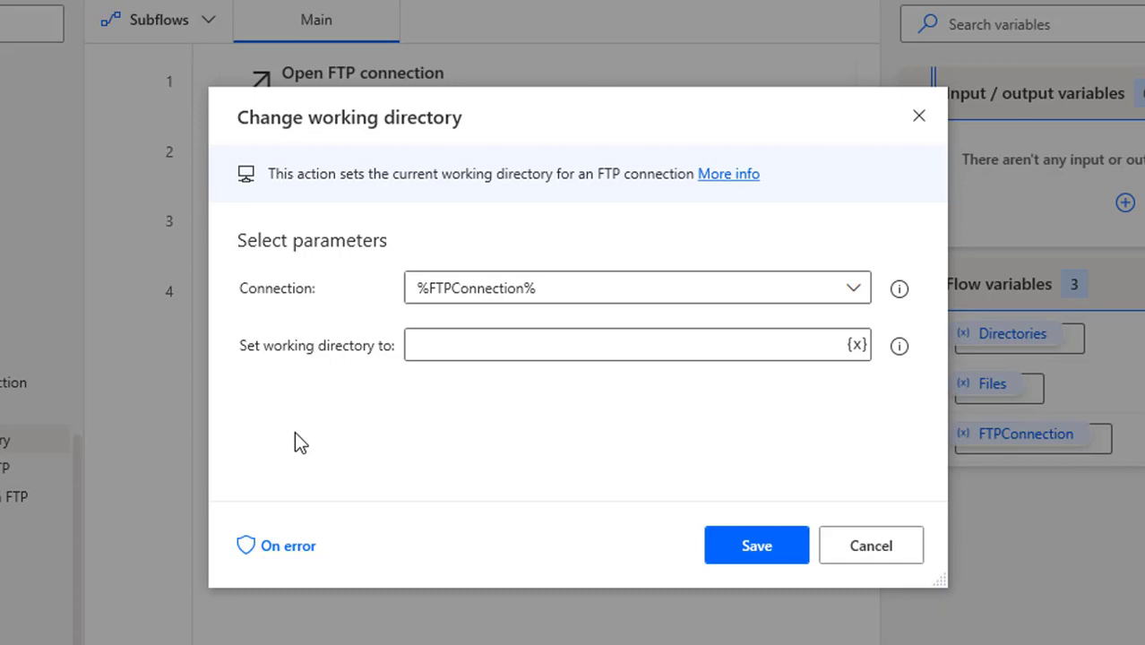
Step: Set the working directory to /Project1 and save the Change working directory step
{"action": "left_click", "coordinate": [420, 345]}
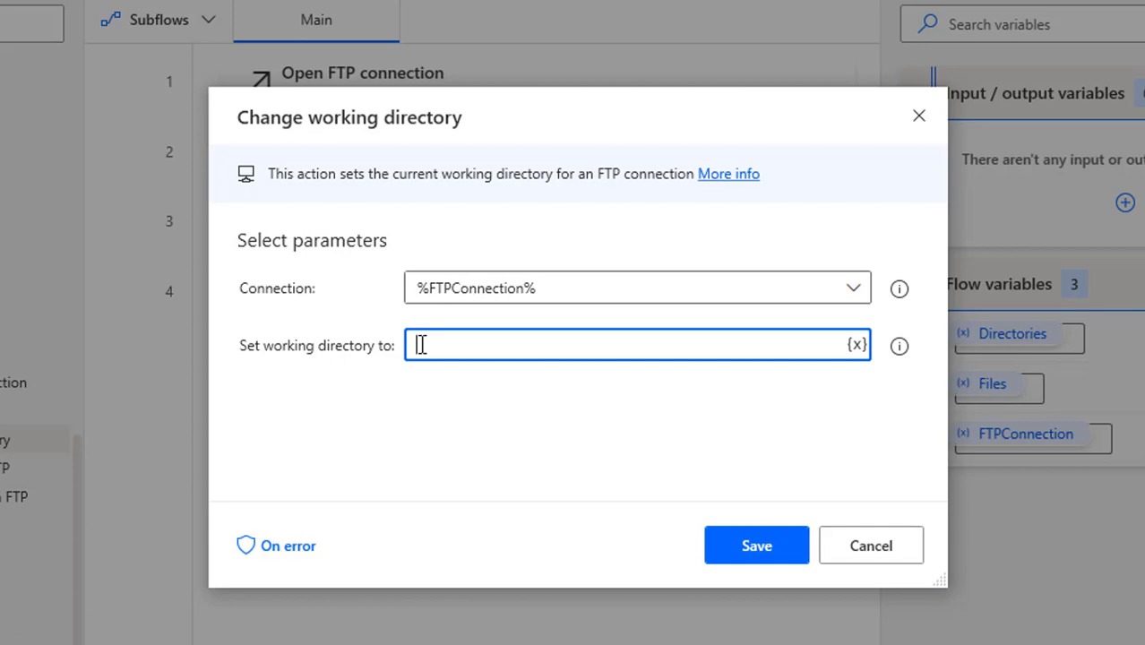
{"action": "type", "text": "/Project1"}
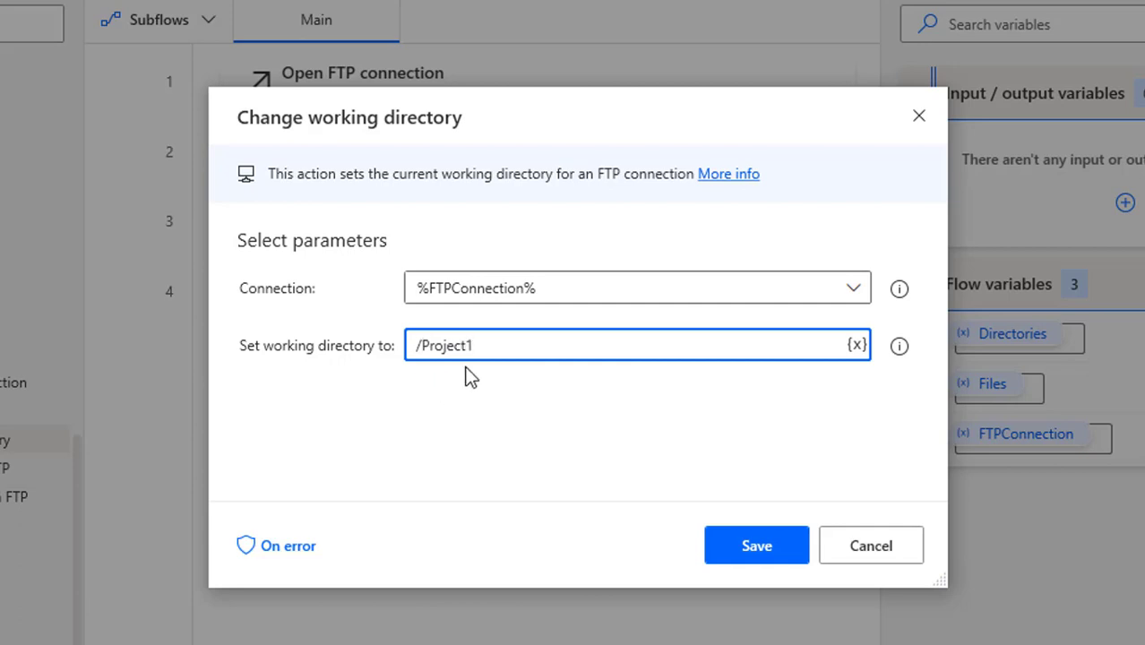
{"action": "left_click_drag", "start_coordinate": [422, 347], "coordinate": [501, 348]}
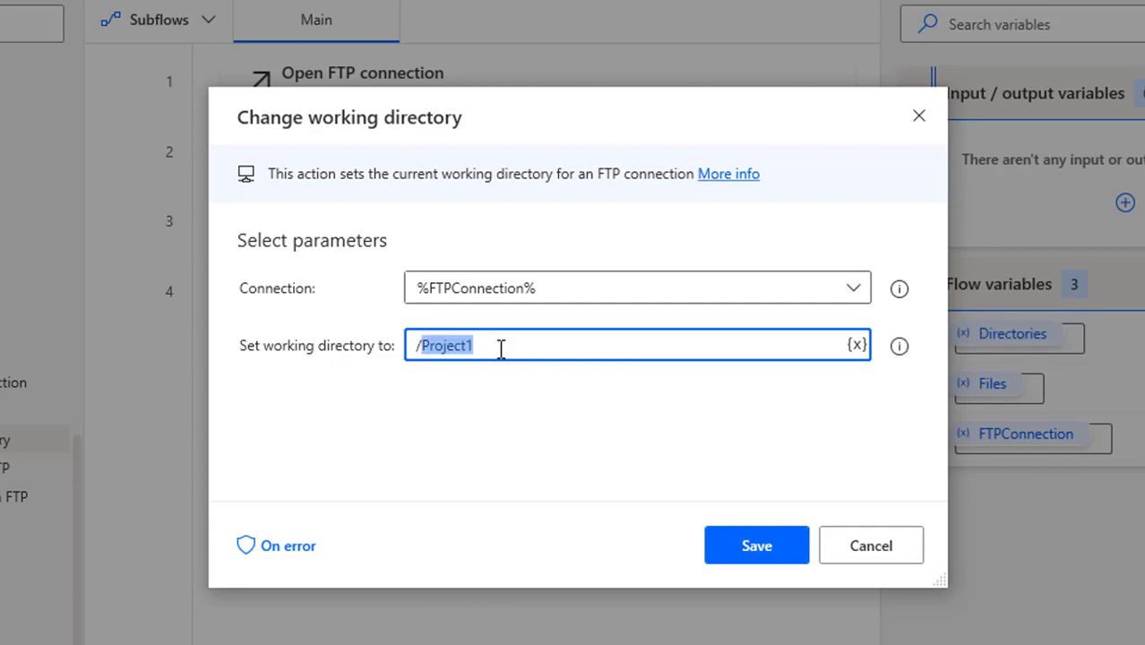
{"action": "left_click", "coordinate": [428, 347]}
{"action": "left_click", "coordinate": [492, 347]}
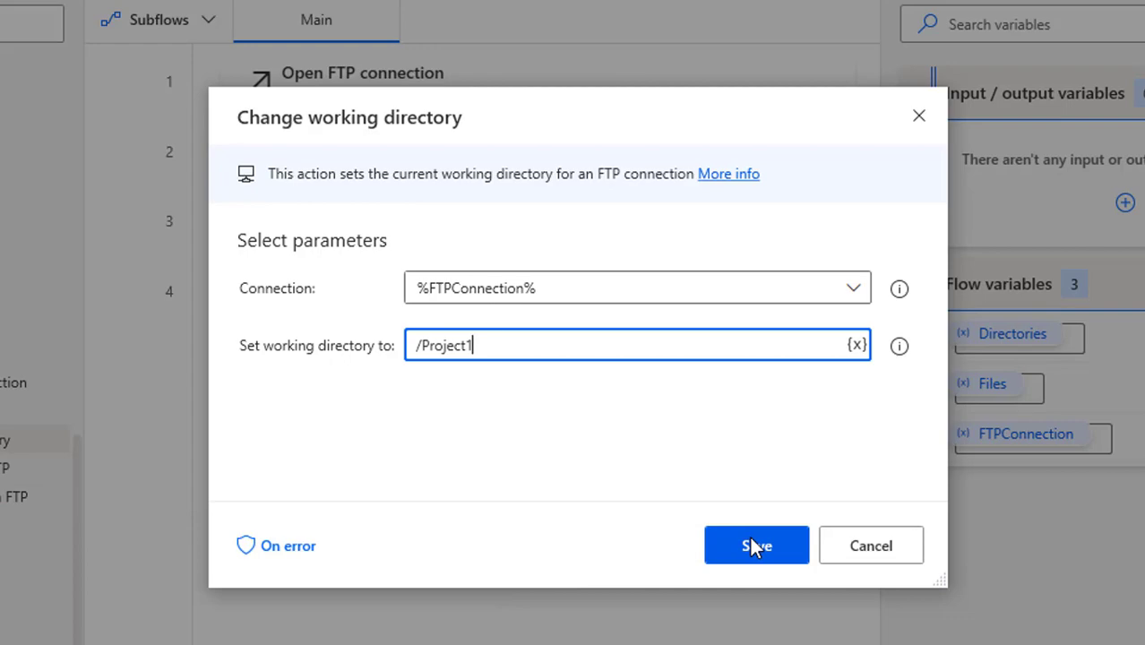
{"action": "left_click", "coordinate": [754, 547]}
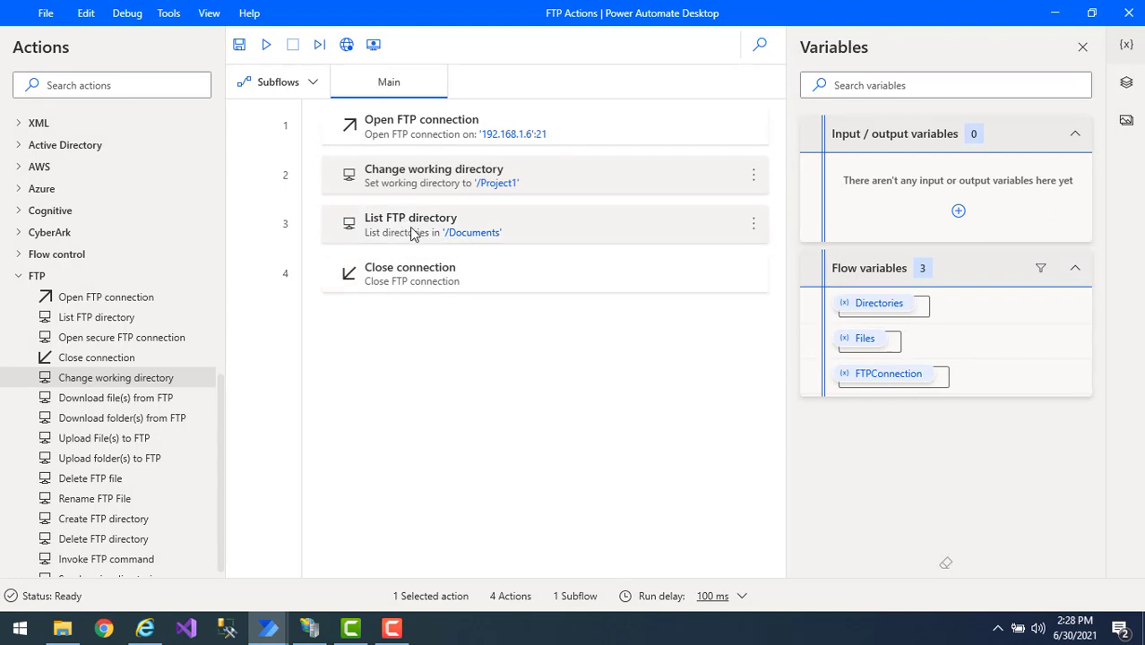
Step: Remove '/Documents' from the List FTP directory path, save, and run the flow
{"action": "left_click", "coordinate": [462, 223]}
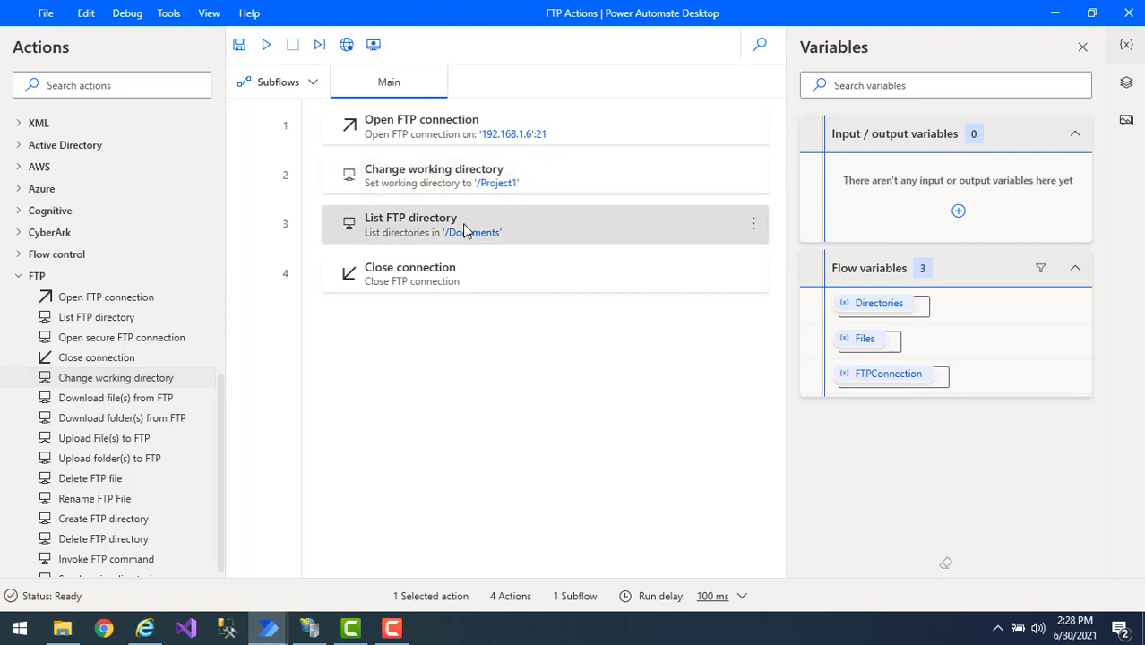
{"action": "double_click", "coordinate": [380, 232]}
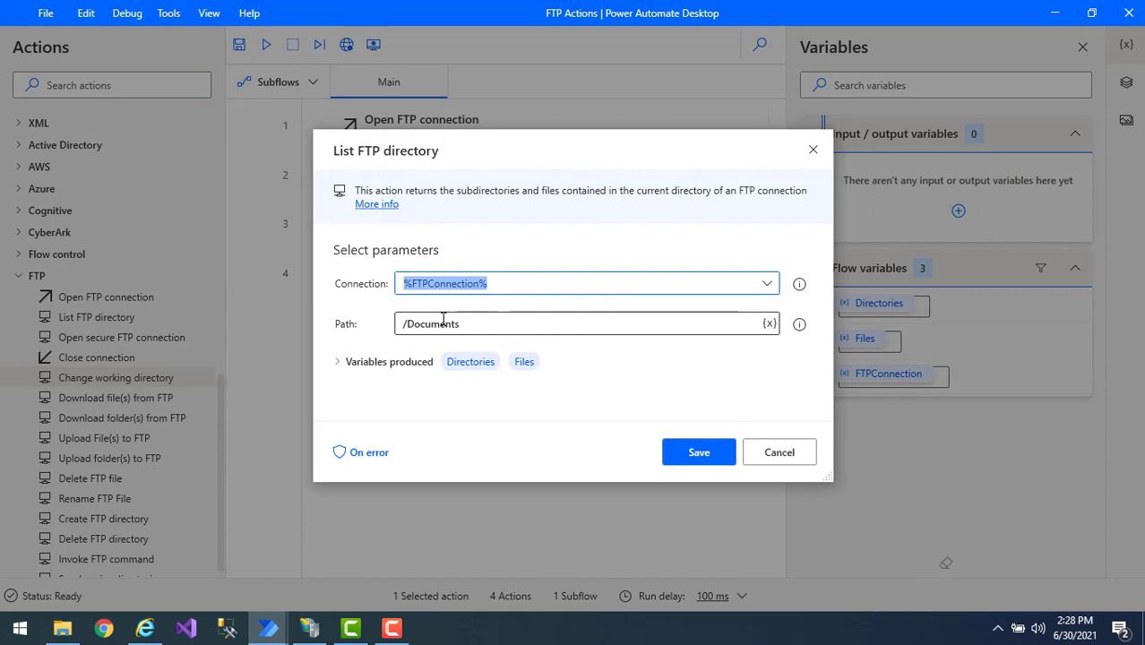
{"action": "key", "text": "Tab"}
{"action": "key", "text": "BackSpace"}
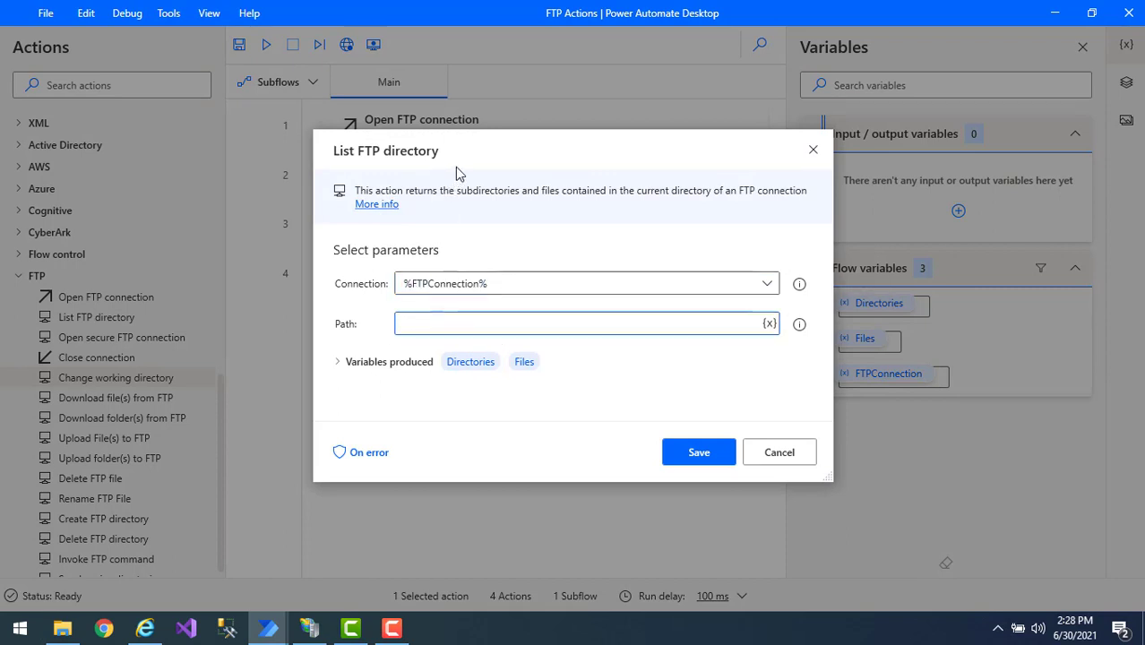
{"action": "left_click", "coordinate": [698, 461]}
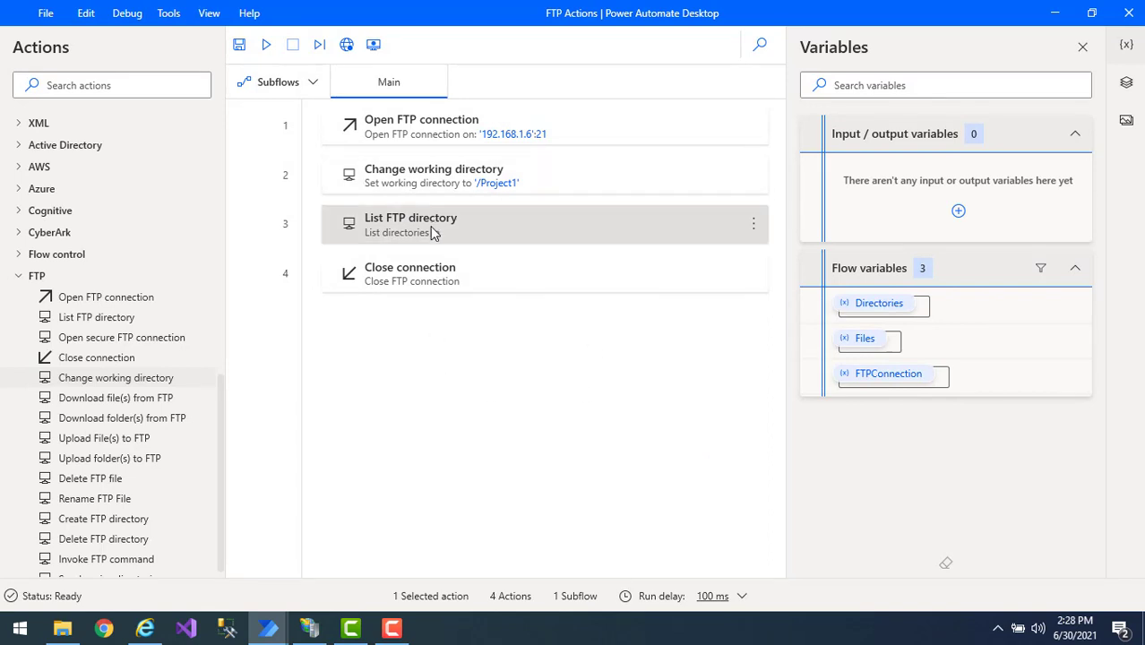
{"action": "left_click", "coordinate": [268, 43]}
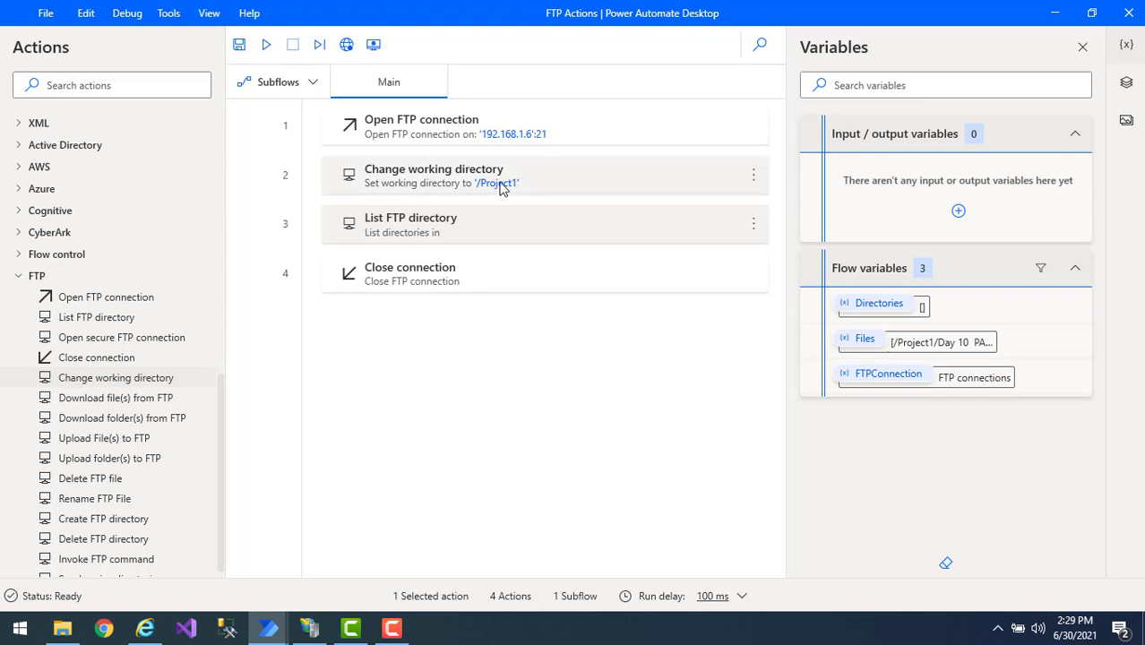
{"action": "left_click", "coordinate": [460, 219]}
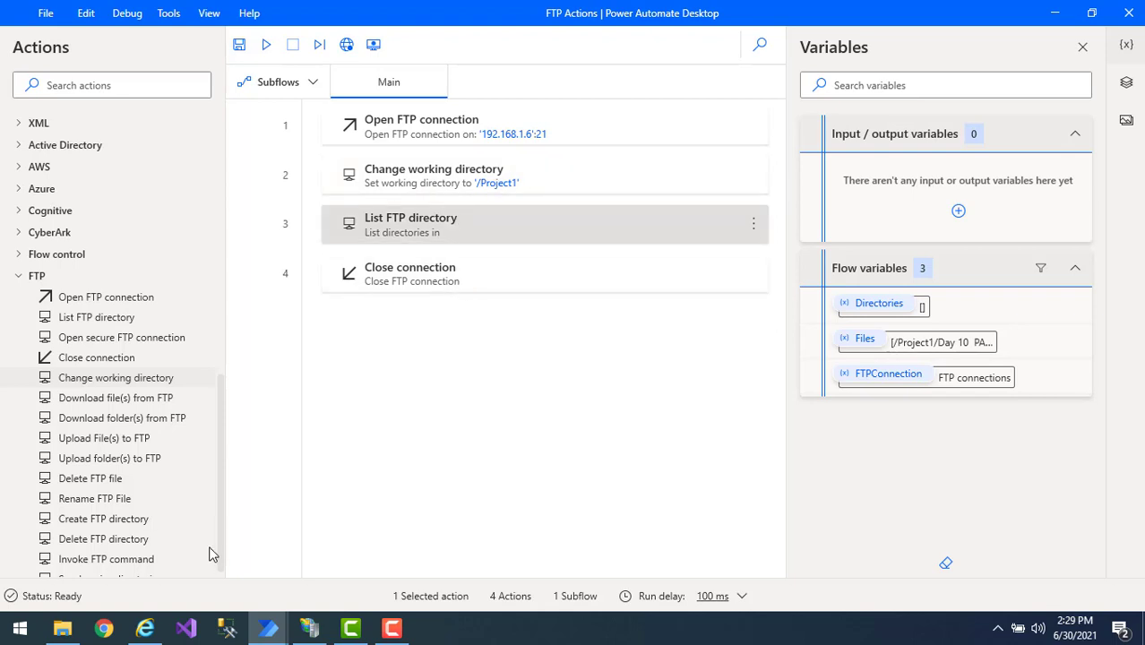
Step: Open E:\FTP\Project1 in File Explorer and review its 14 presentation files
{"action": "left_click", "coordinate": [66, 631]}
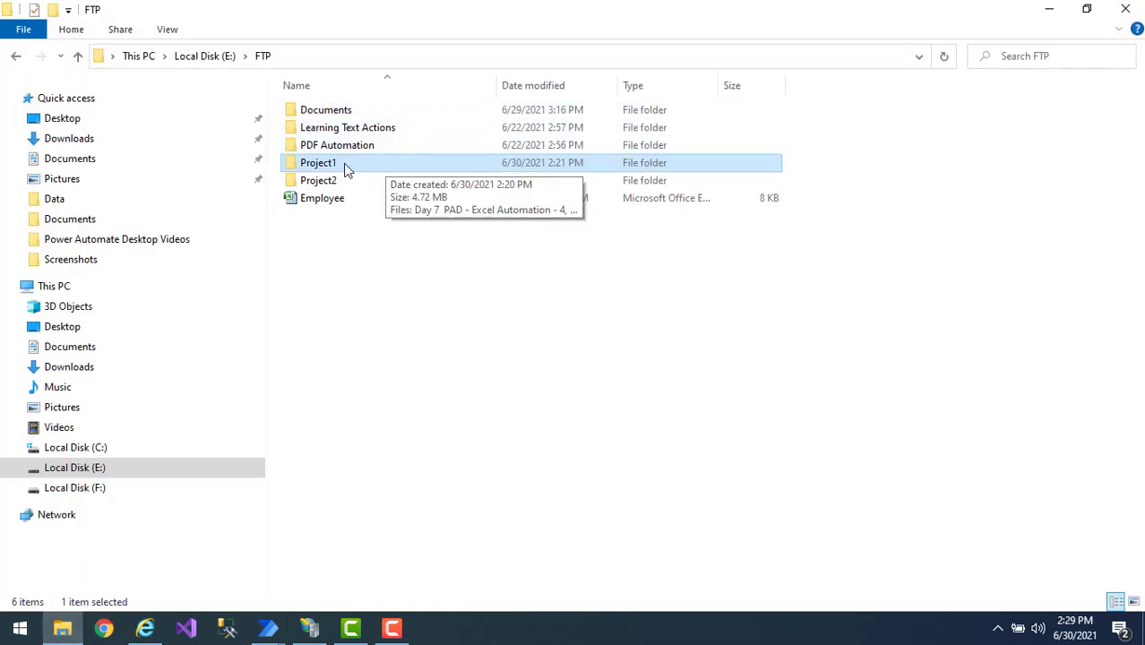
{"action": "double_click", "coordinate": [346, 170]}
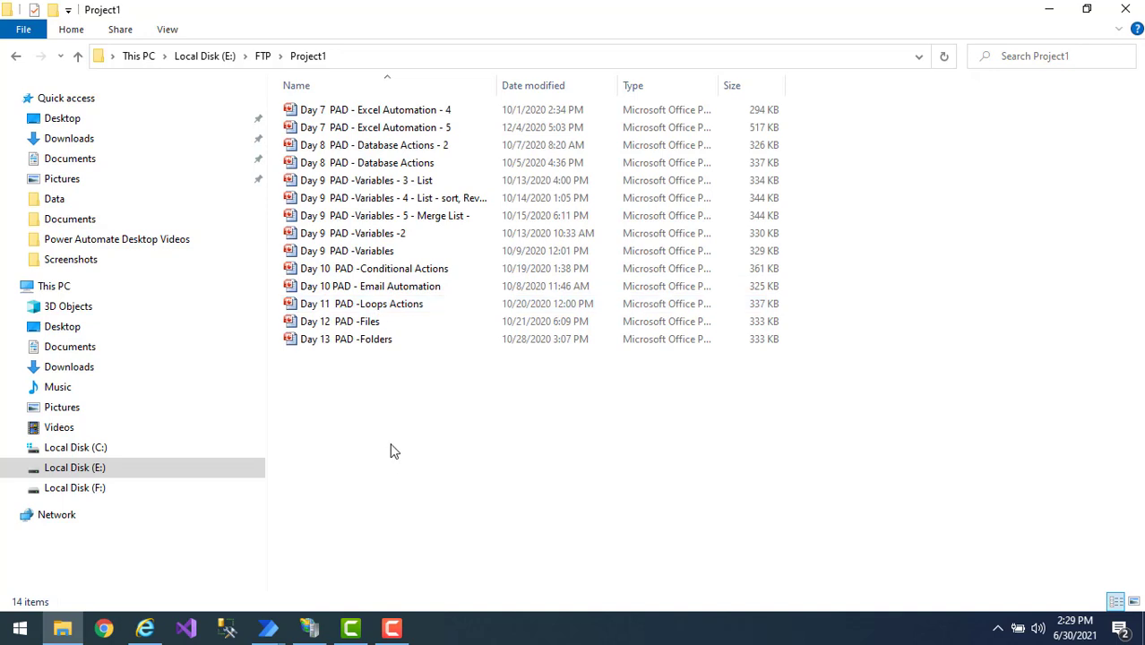
{"action": "left_click_drag", "start_coordinate": [416, 437], "coordinate": [333, 79]}
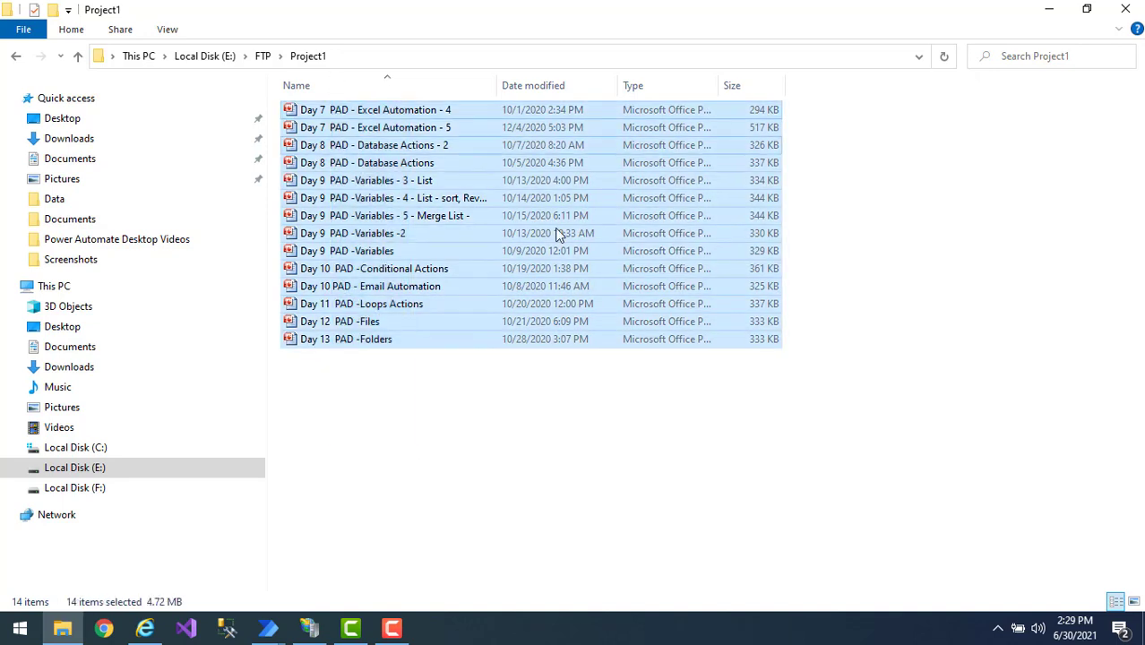
{"action": "left_click", "coordinate": [462, 440]}
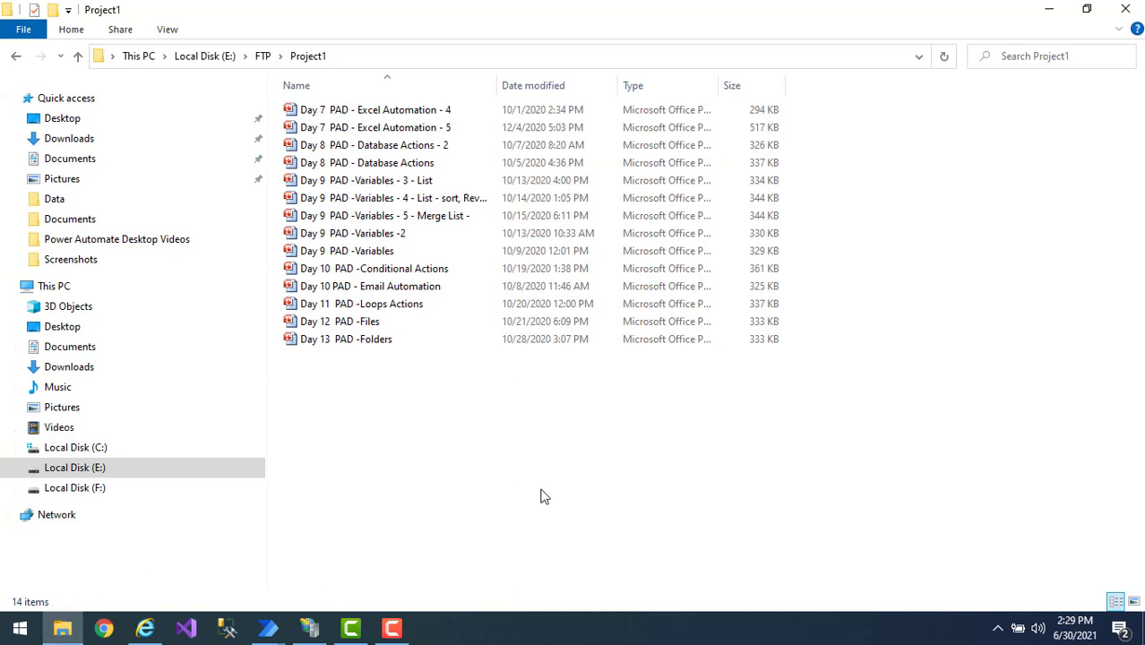
Step: Inspect the Files variable's list of Project1 presentations, then close the value view
{"action": "mouse_move", "coordinate": [268, 628]}
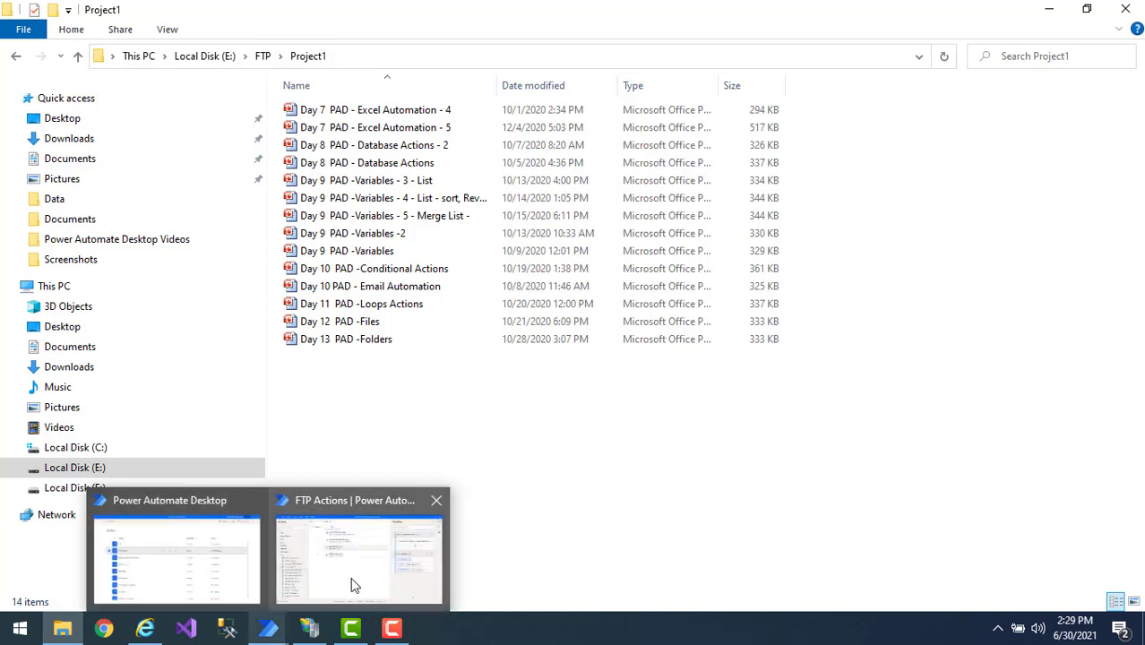
{"action": "left_click", "coordinate": [354, 582]}
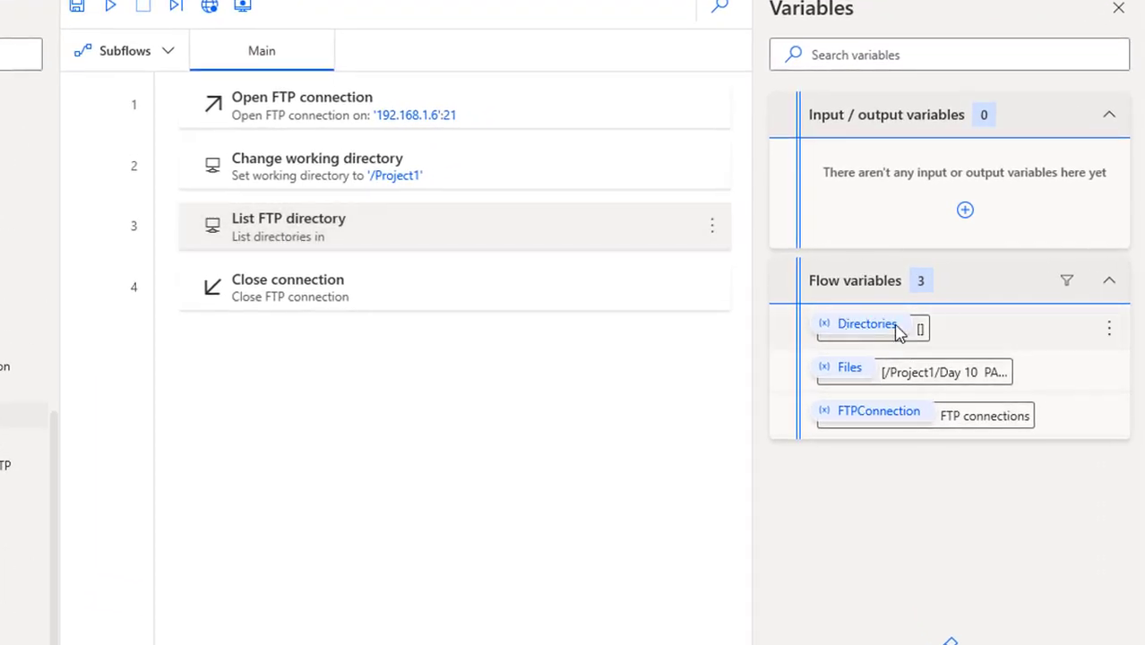
{"action": "double_click", "coordinate": [851, 371]}
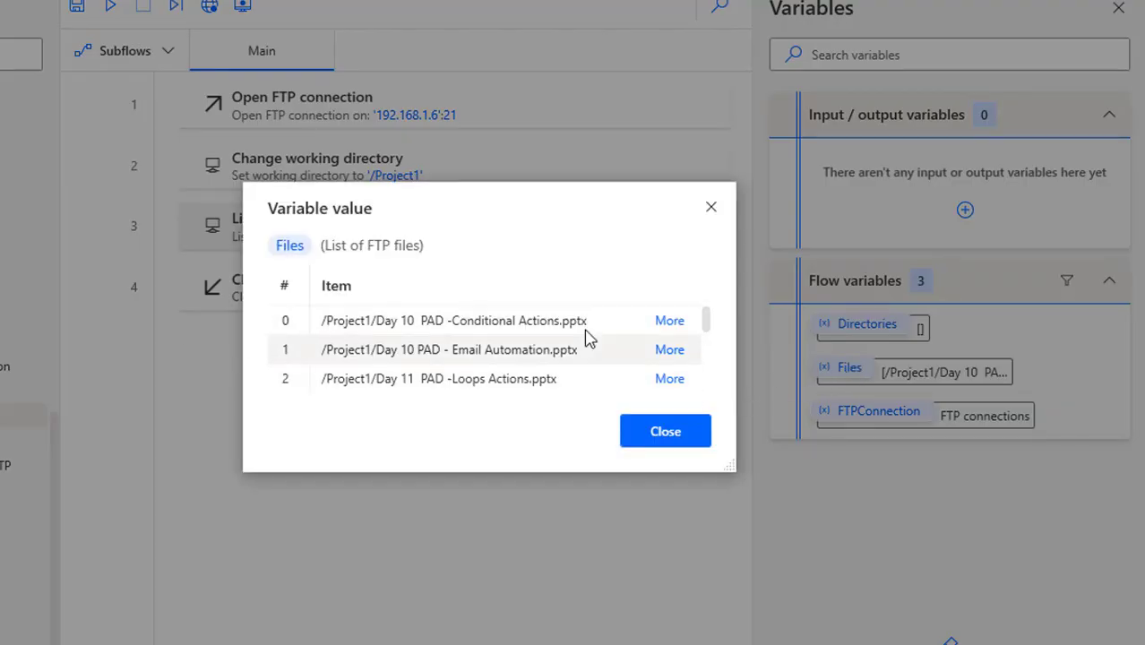
{"action": "left_click_drag", "start_coordinate": [707, 327], "coordinate": [710, 408]}
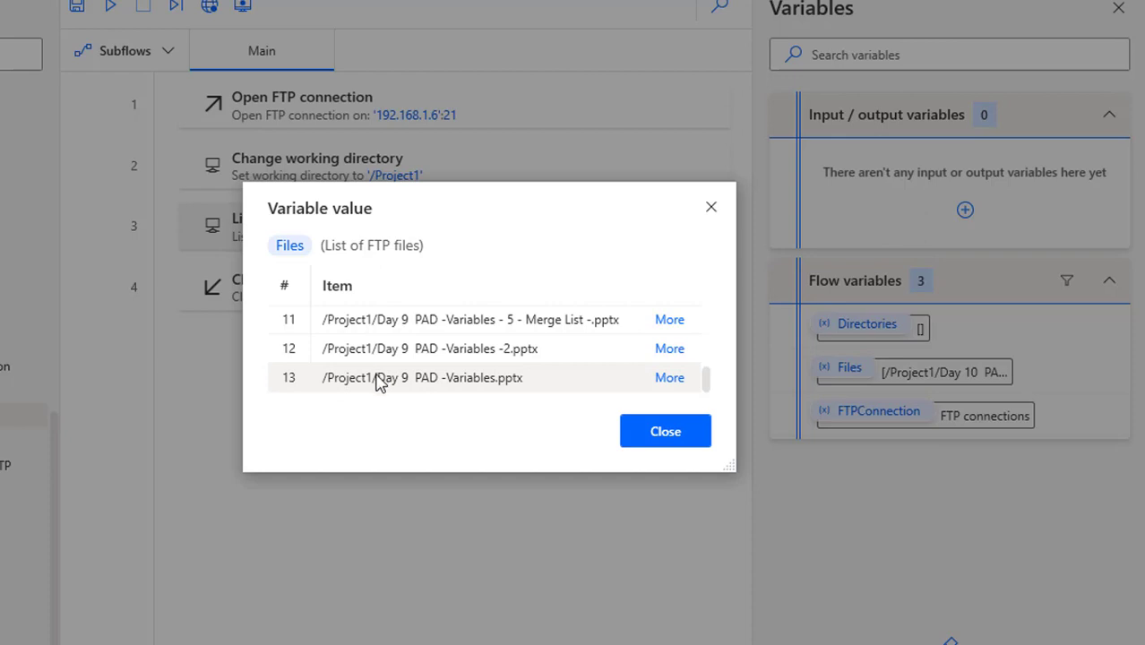
{"action": "scroll", "coordinate": [580, 393], "scroll_direction": "up", "scroll_amount": 1}
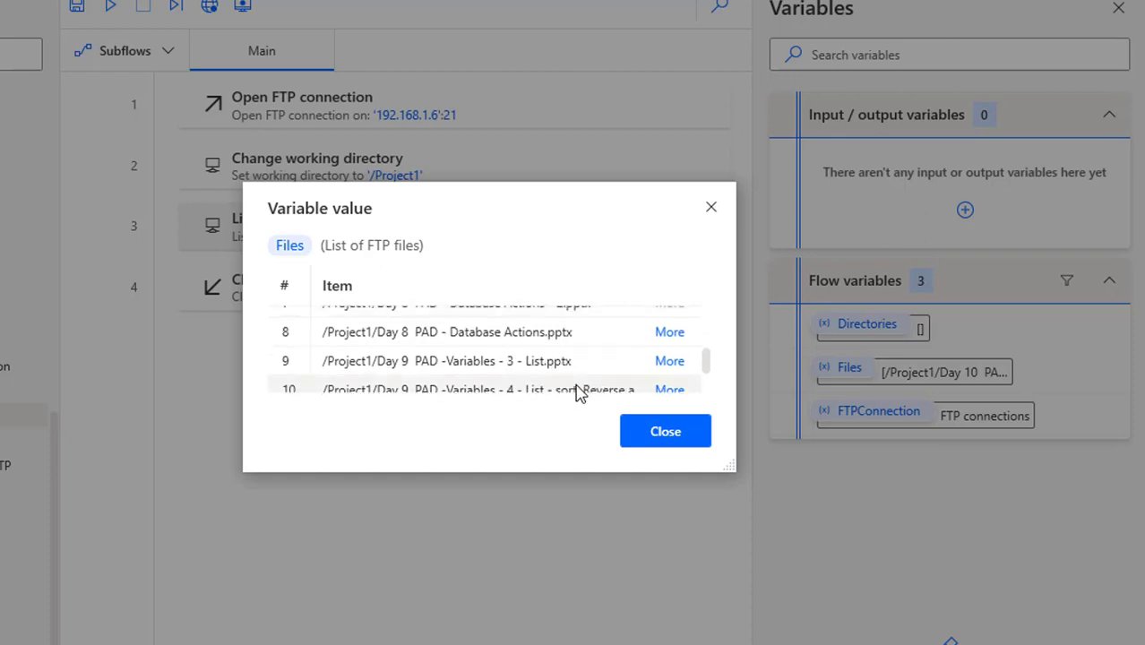
{"action": "scroll", "coordinate": [579, 392], "scroll_direction": "up", "scroll_amount": 2}
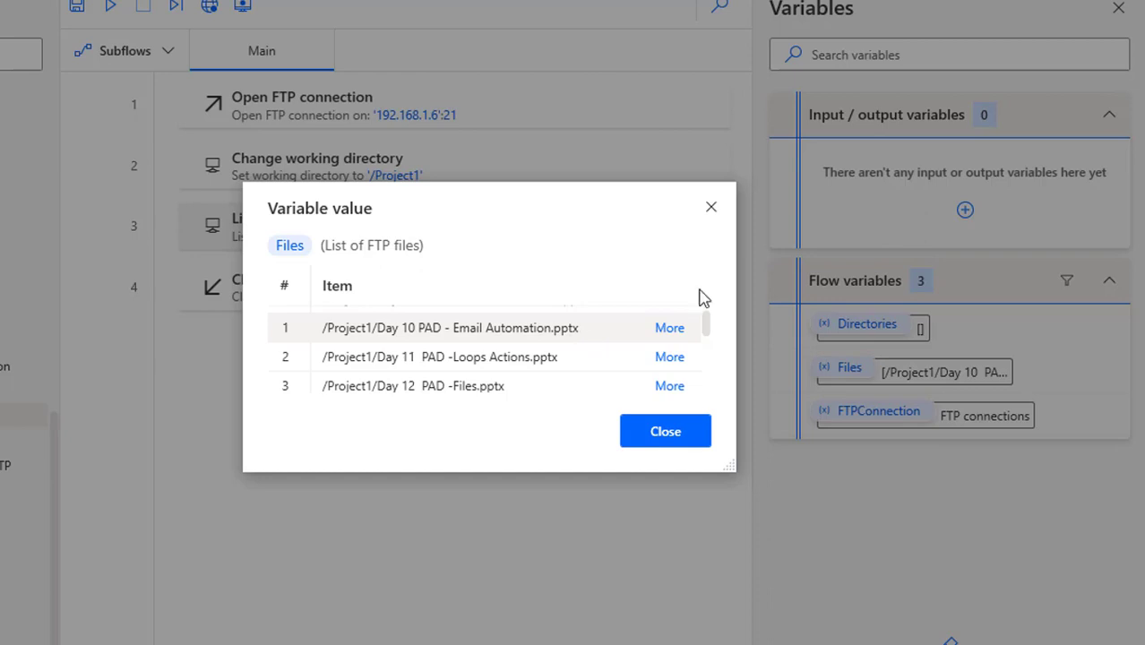
{"action": "left_click", "coordinate": [680, 436]}
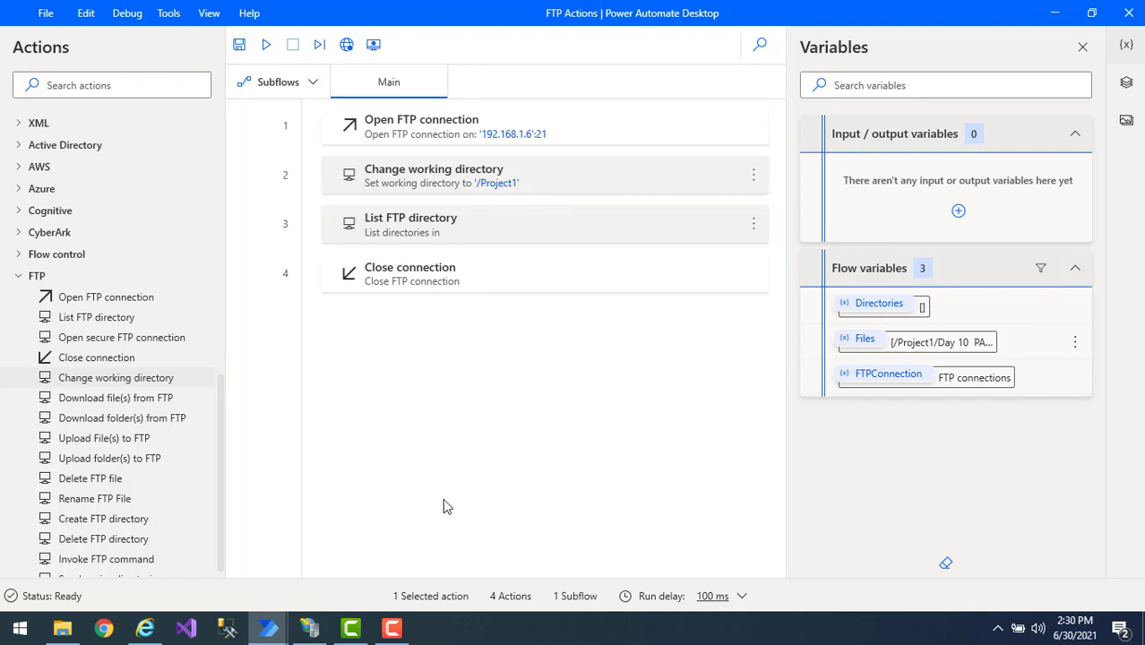
Step: Change the WinFTP physical path to E:\FTP\Project1, fixing the typo, and apply it
{"action": "mouse_move", "coordinate": [318, 630]}
{"action": "left_click", "coordinate": [330, 544]}
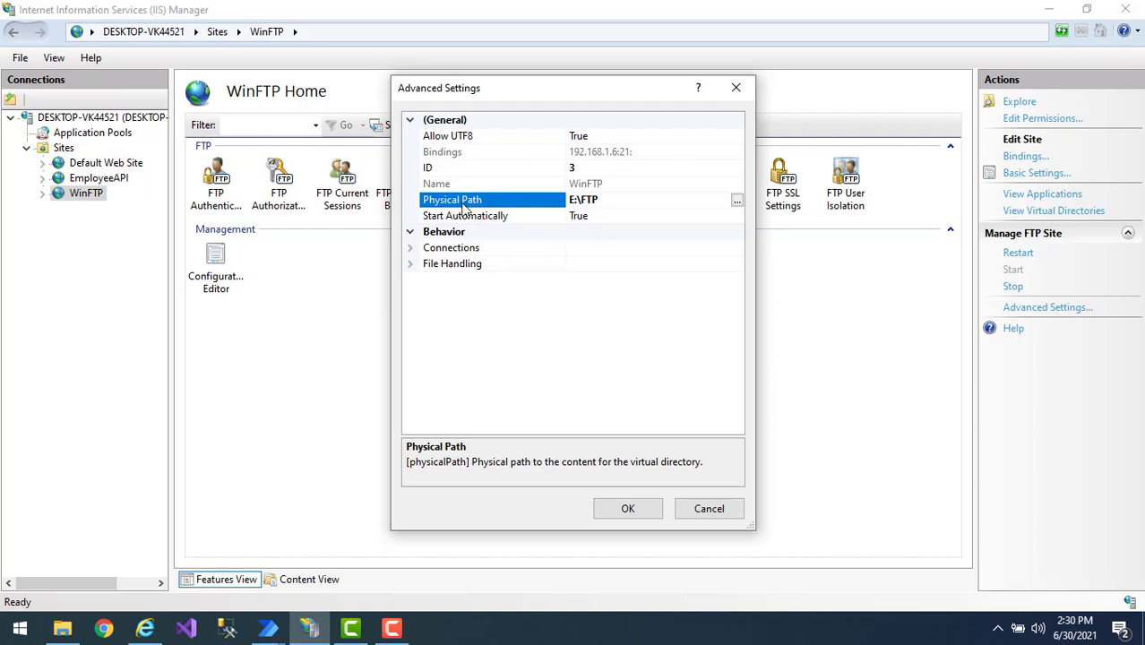
{"action": "left_click", "coordinate": [631, 204]}
{"action": "type", "text": "\\"}
{"action": "type", "text": "Prohect1"}
{"action": "key", "text": "Left"}
{"action": "key", "text": "Left"}
{"action": "key", "text": "Left"}
{"action": "key", "text": "Left"}
{"action": "key", "text": "BackSpace"}
{"action": "type", "text": "j"}
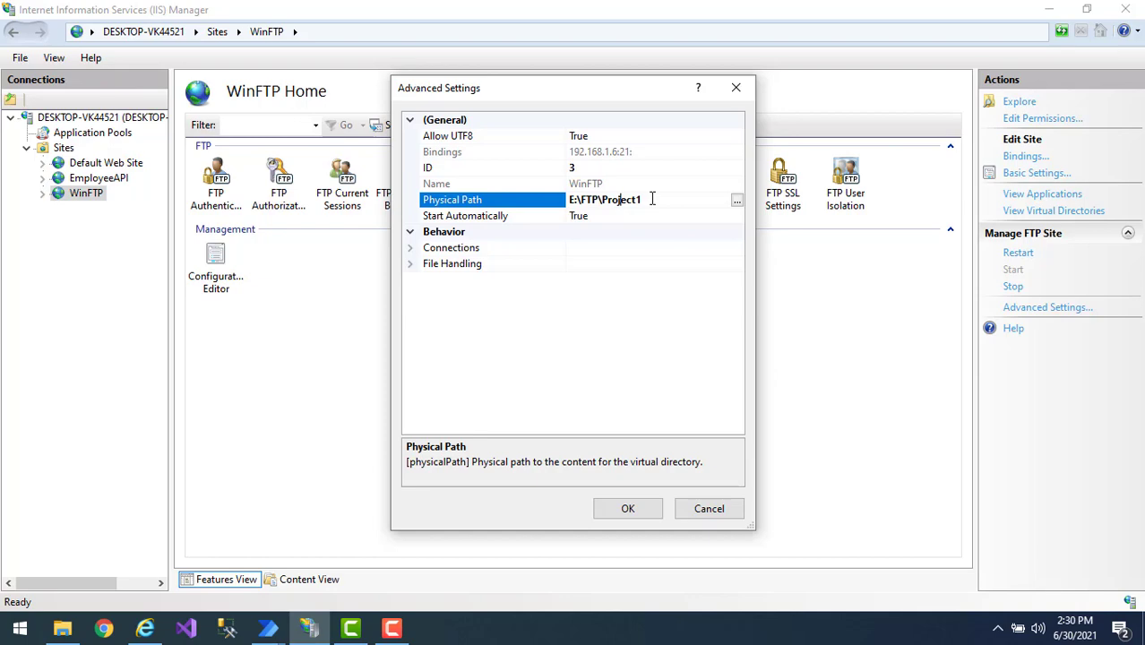
{"action": "left_click", "coordinate": [628, 509]}
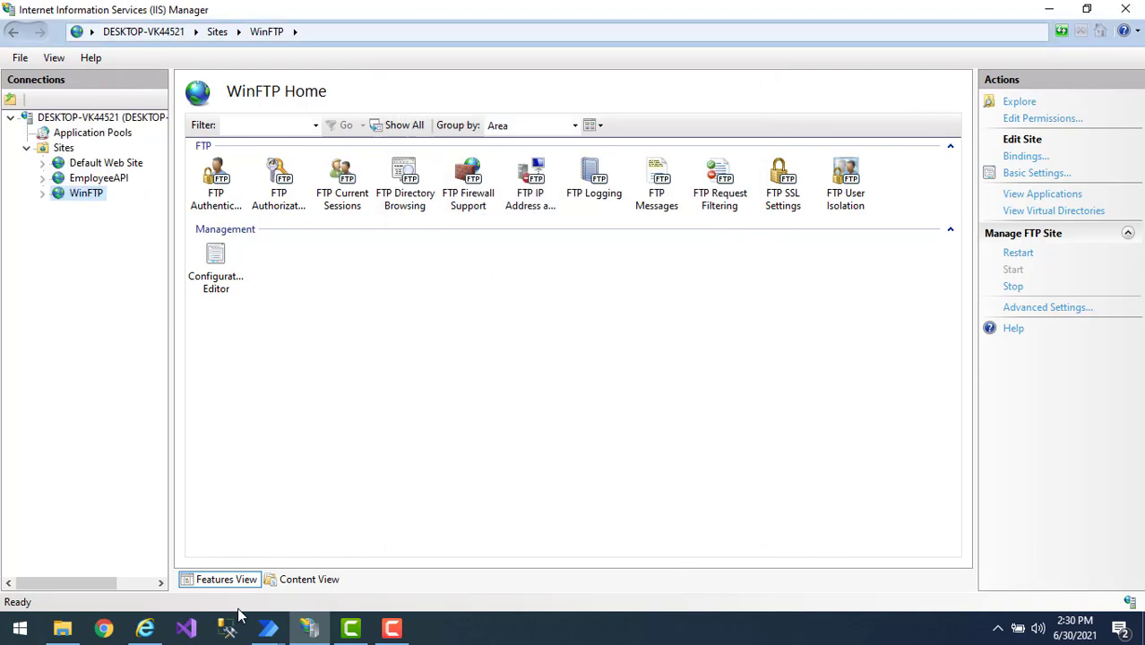
Step: Refresh the 192.168.1.6 FTP root in Internet Explorer to show the 14 presentations
{"action": "left_click", "coordinate": [149, 630]}
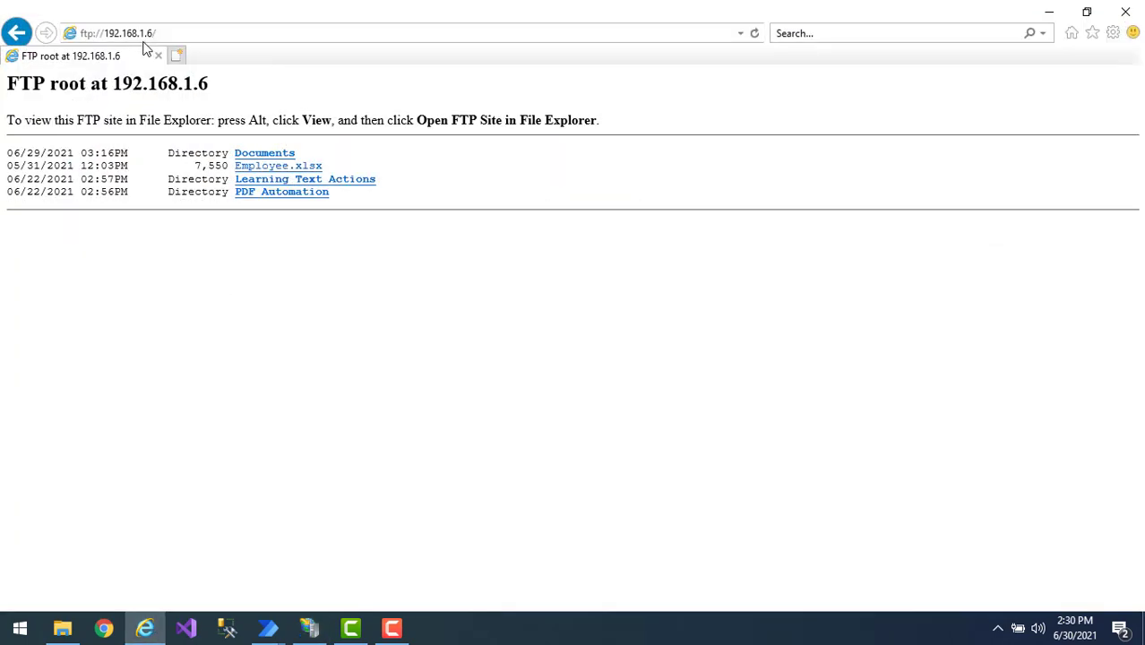
{"action": "left_click", "coordinate": [171, 34]}
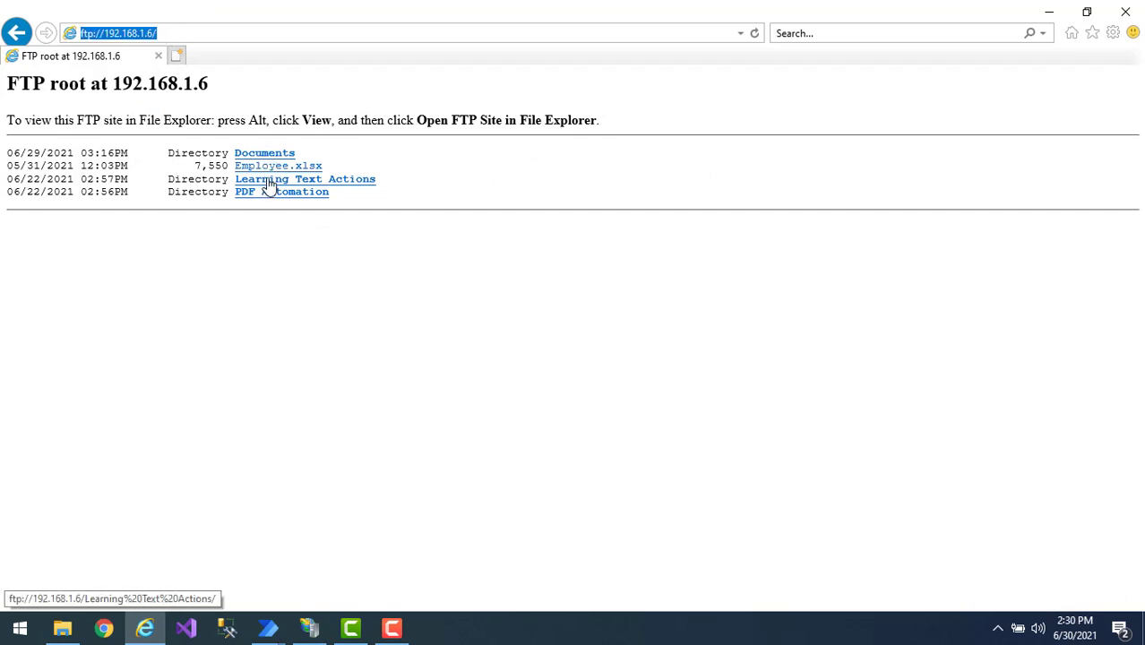
{"action": "left_click", "coordinate": [231, 33]}
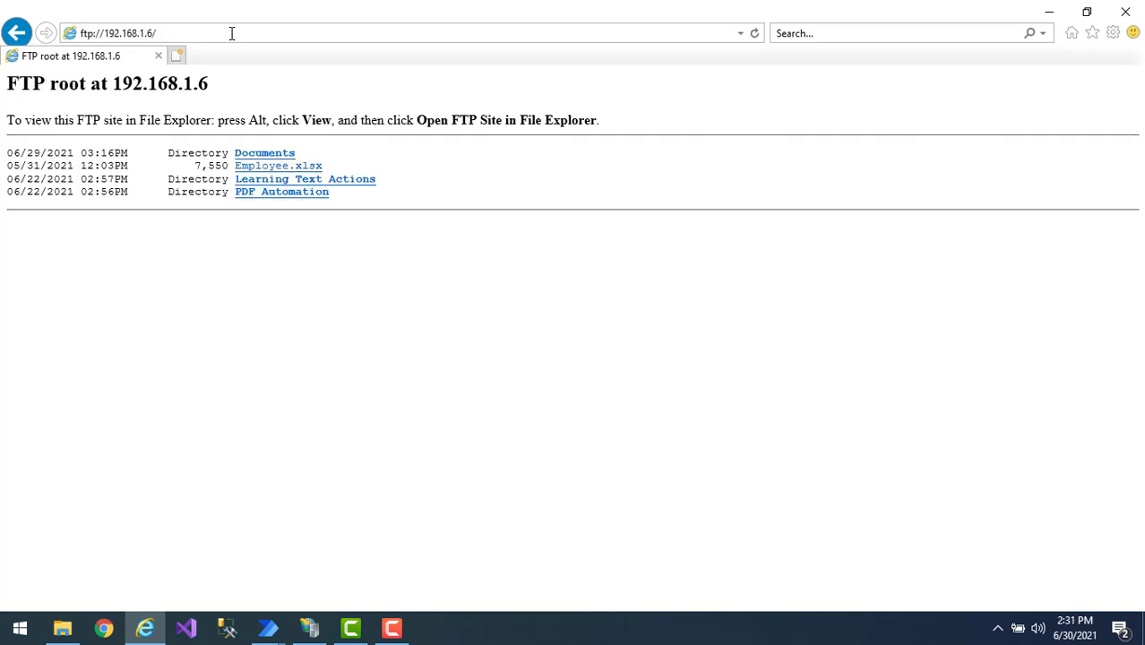
{"action": "left_click", "coordinate": [754, 35]}
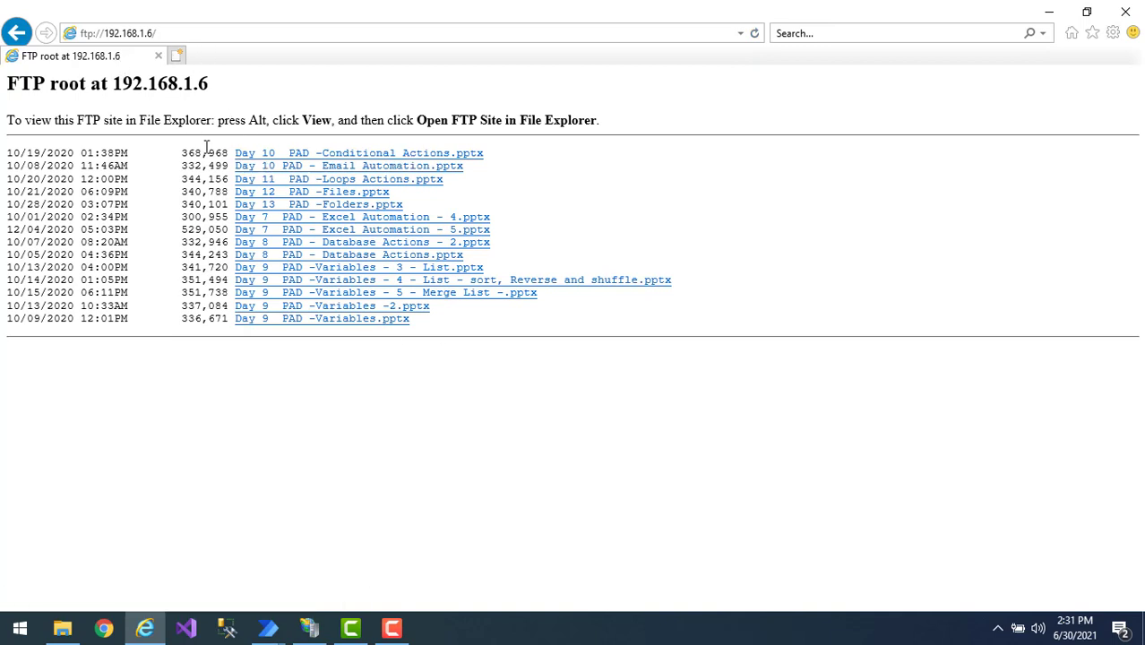
{"action": "left_click_drag", "start_coordinate": [575, 406], "coordinate": [248, 120]}
{"action": "left_click", "coordinate": [582, 396]}
Step: Switch back to the FTP Actions flow window from the Power Automate taskbar preview
{"action": "mouse_move", "coordinate": [267, 628]}
{"action": "left_click", "coordinate": [357, 565]}
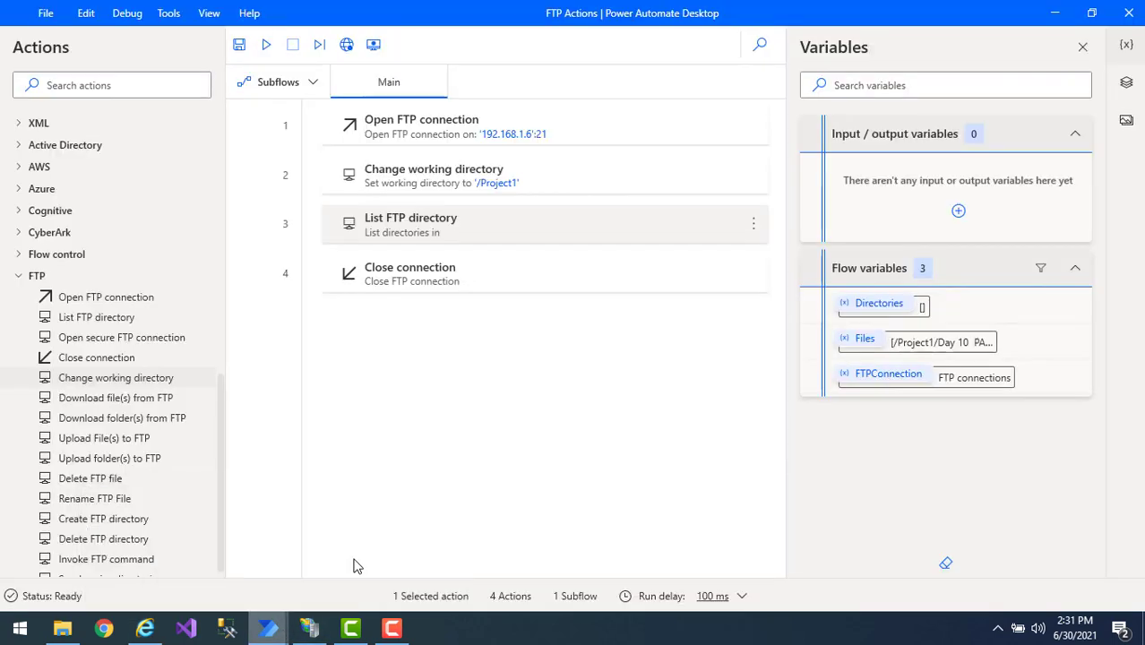